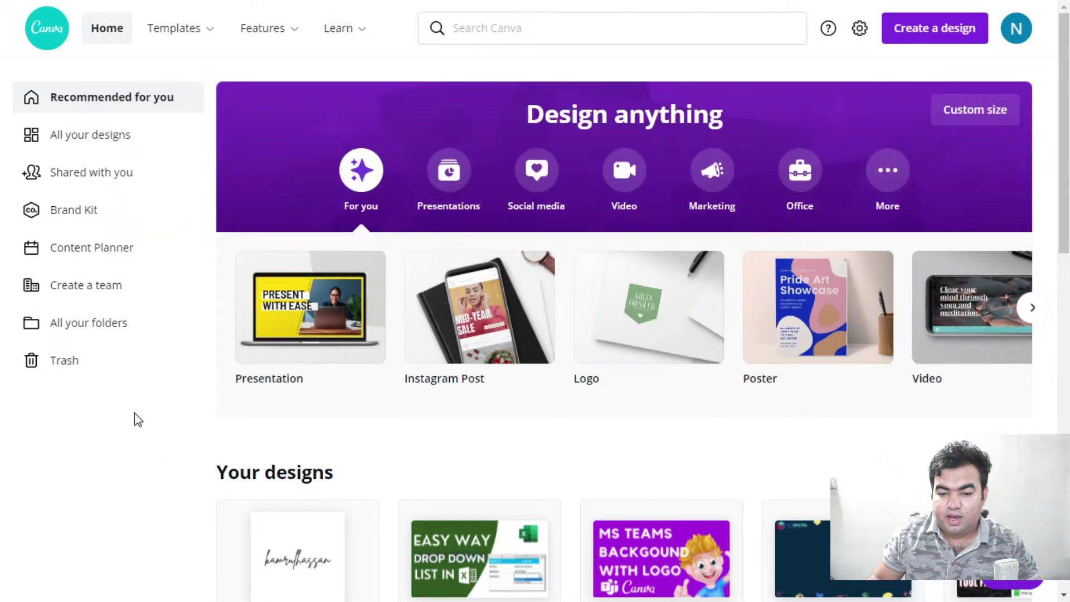
Search Canva for 'logo' and pick the Logo suggestion to list logo templates.
left_click(547, 33)
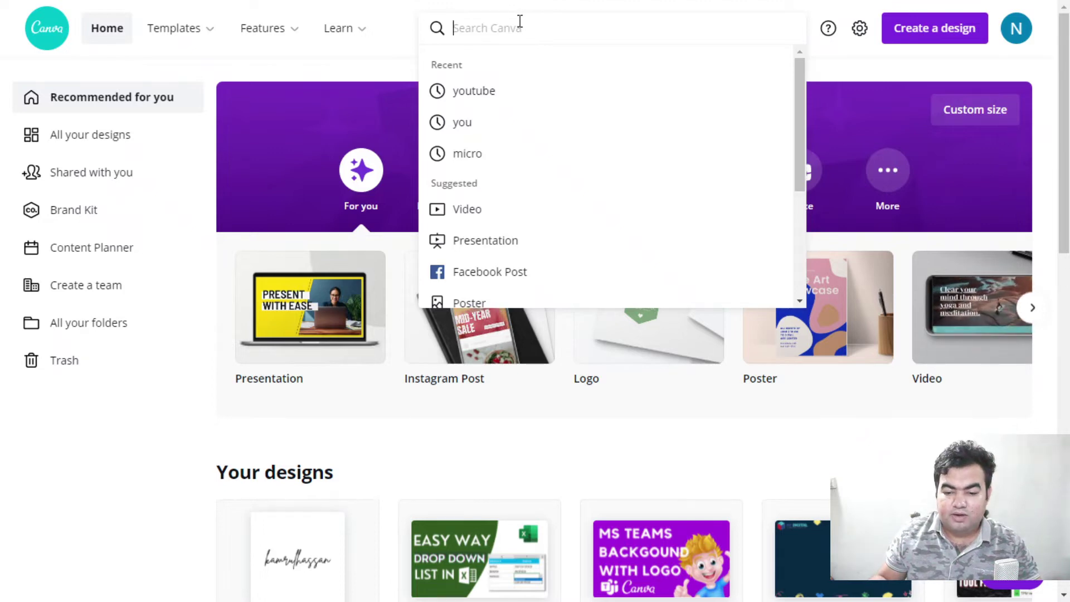
type("logo")
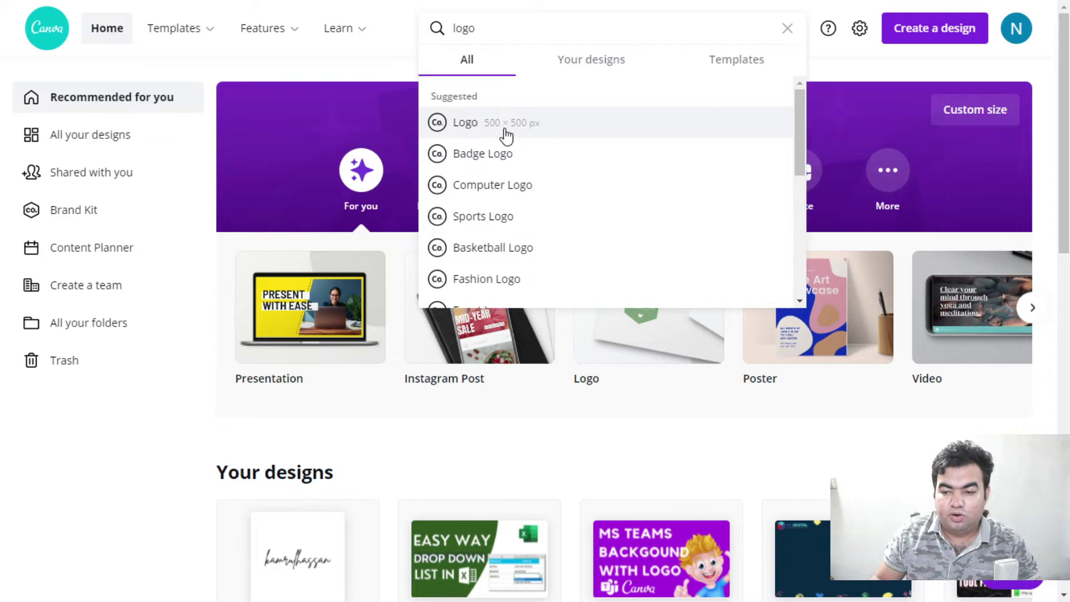
left_click(504, 133)
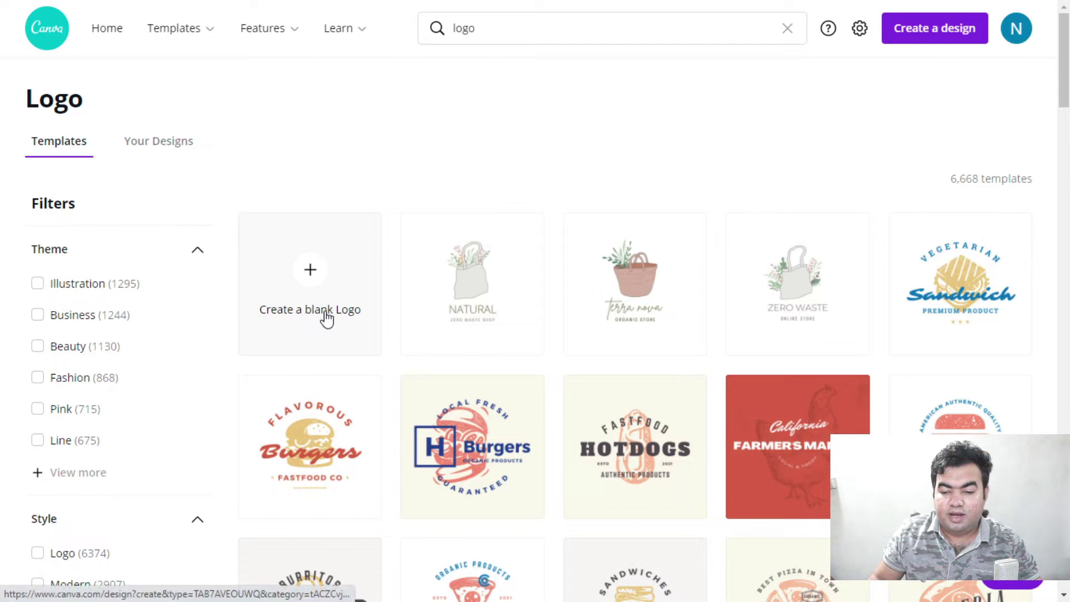
Create a blank custom-size Logo design from the Create a design menu.
left_click(940, 26)
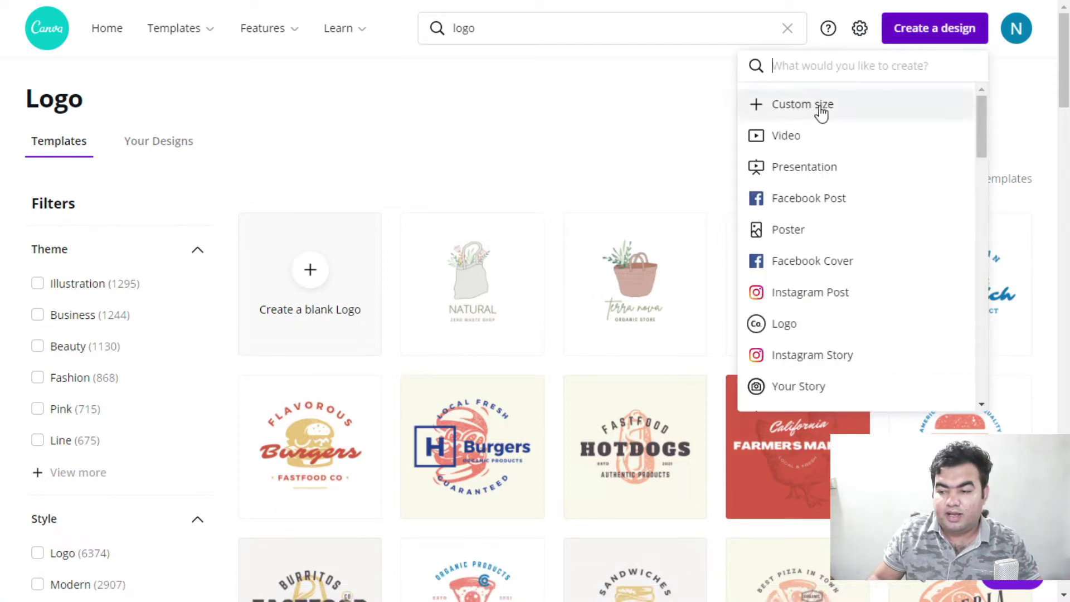
left_click(821, 111)
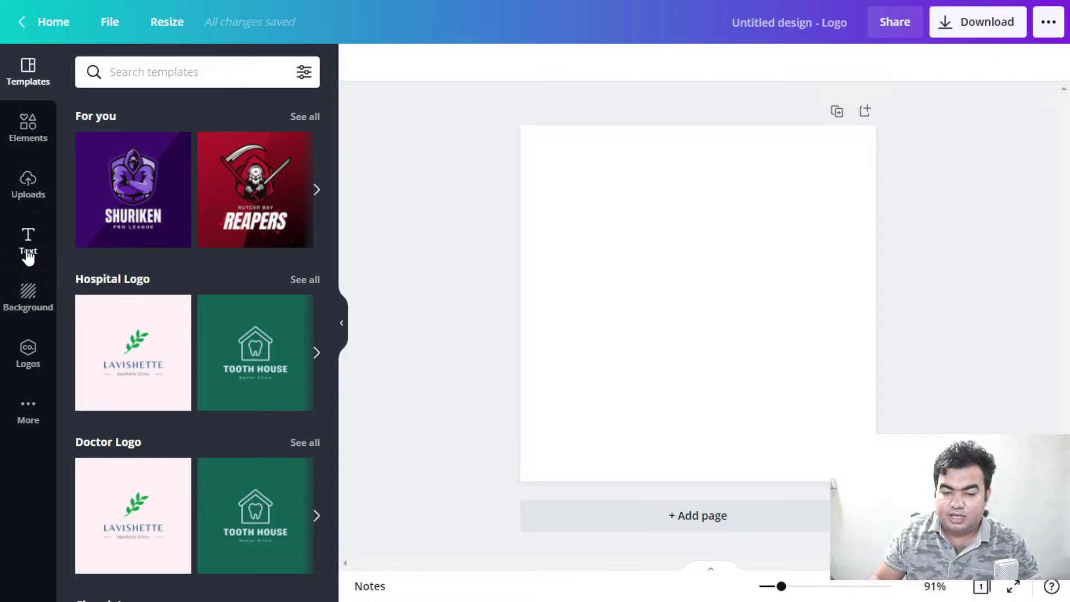
Show the Text sidebar with its heading styles and font combinations.
left_click(29, 252)
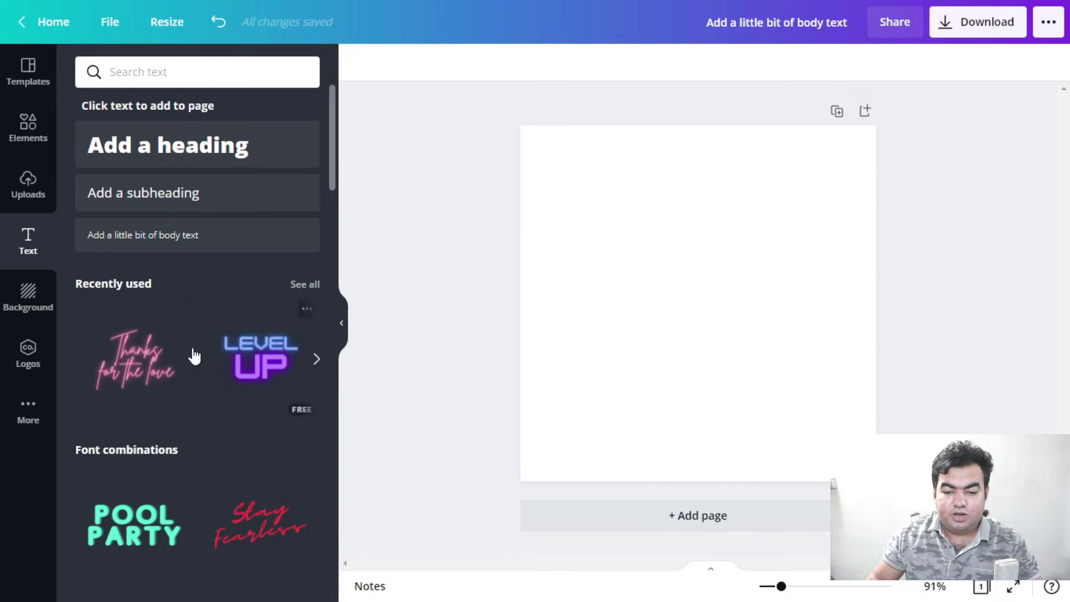
scroll(184, 334, "down", 2)
scroll(258, 251, "down", 1)
scroll(258, 249, "down", 2)
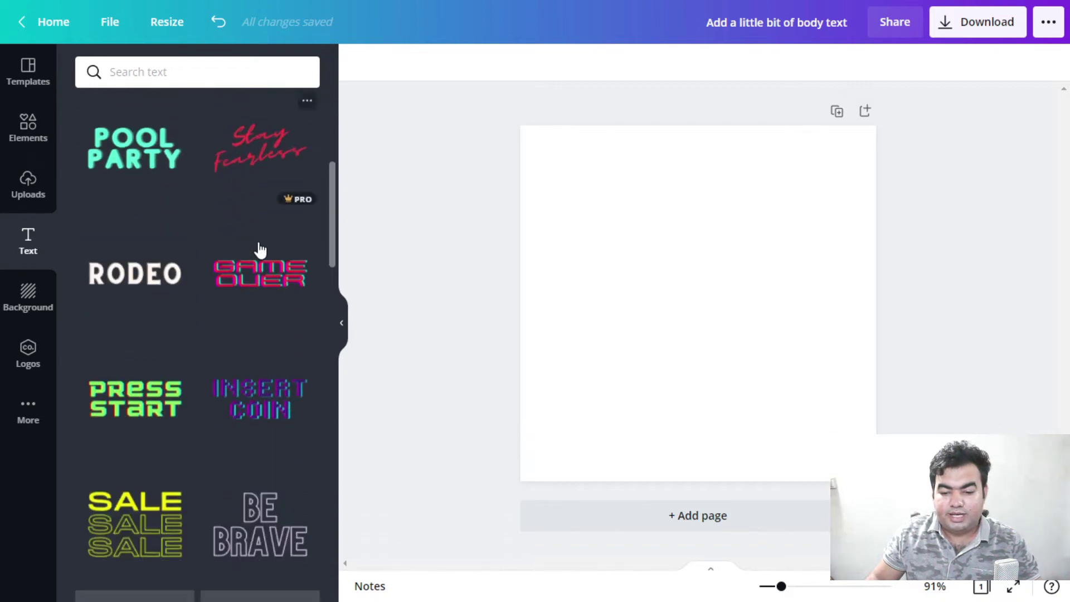
scroll(138, 326, "up", 4)
scroll(198, 304, "up", 1)
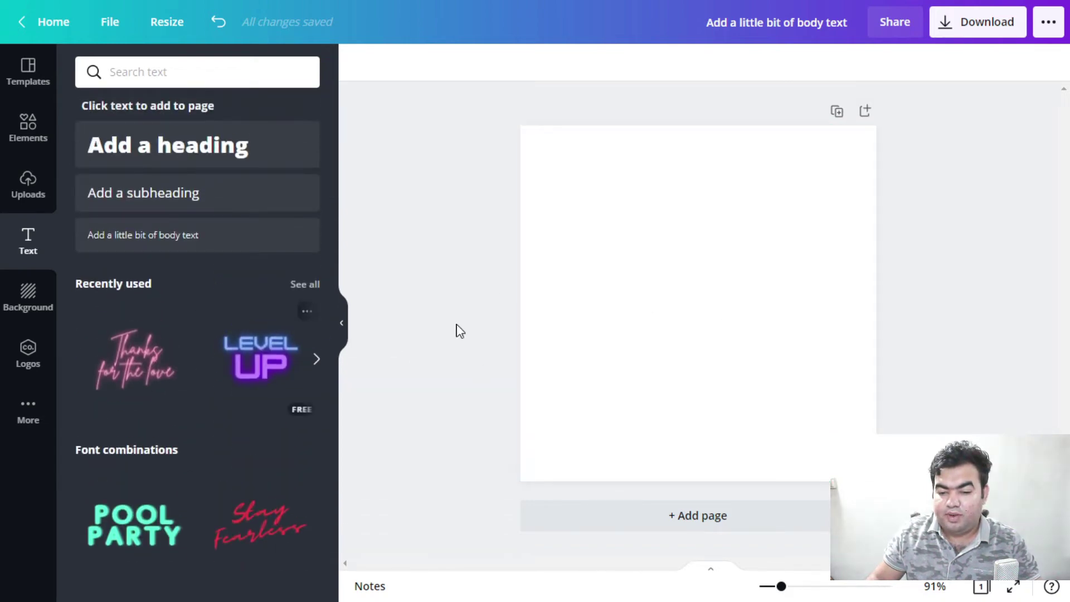
scroll(301, 310, "down", 1)
scroll(230, 318, "down", 4)
scroll(229, 318, "down", 3)
scroll(214, 312, "down", 3)
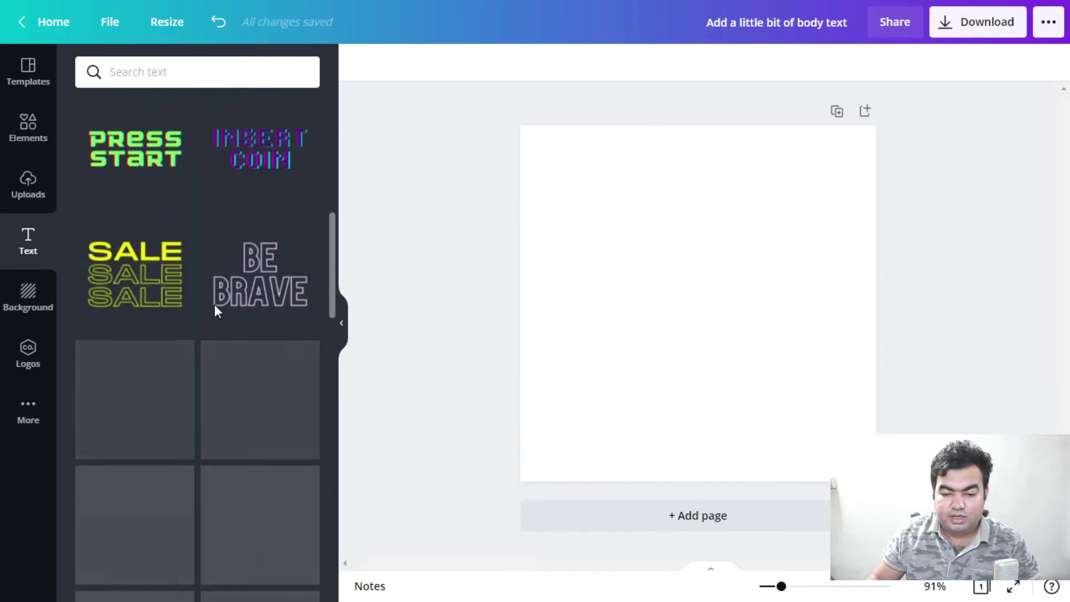
scroll(215, 310, "down", 3)
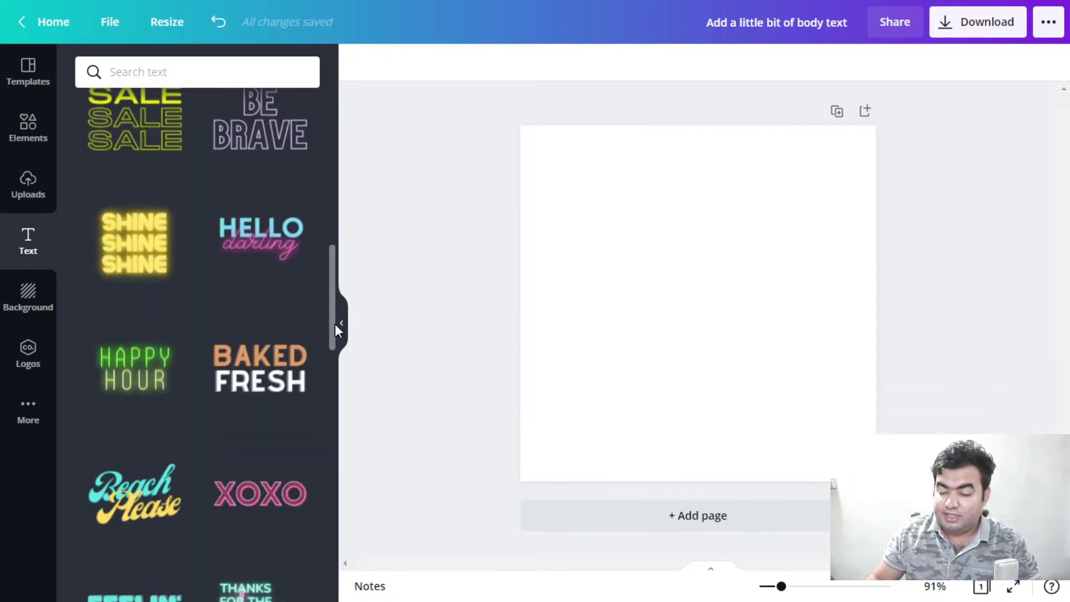
scroll(183, 287, "up", 5)
scroll(218, 301, "up", 5)
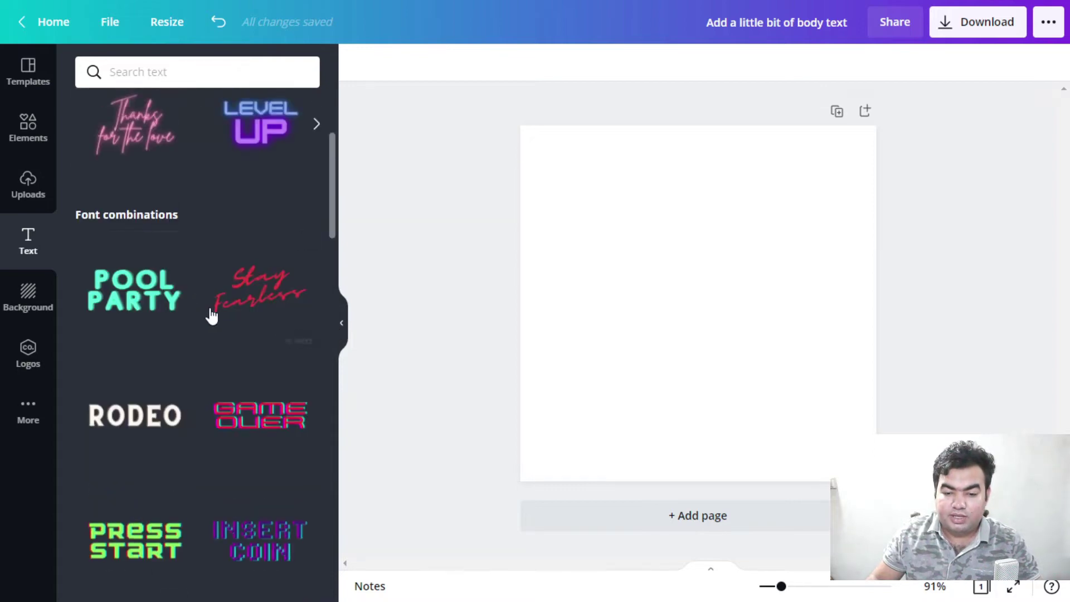
scroll(192, 296, "up", 3)
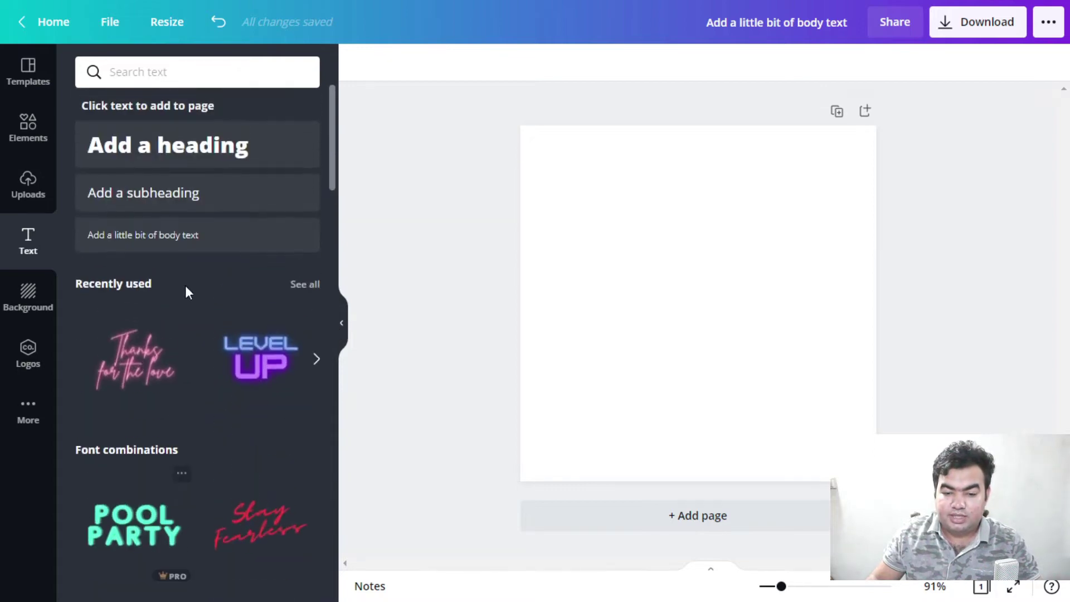
Add the neon pink 'Thanks for the love' Brittany script preset and browse the font list.
left_click(148, 369)
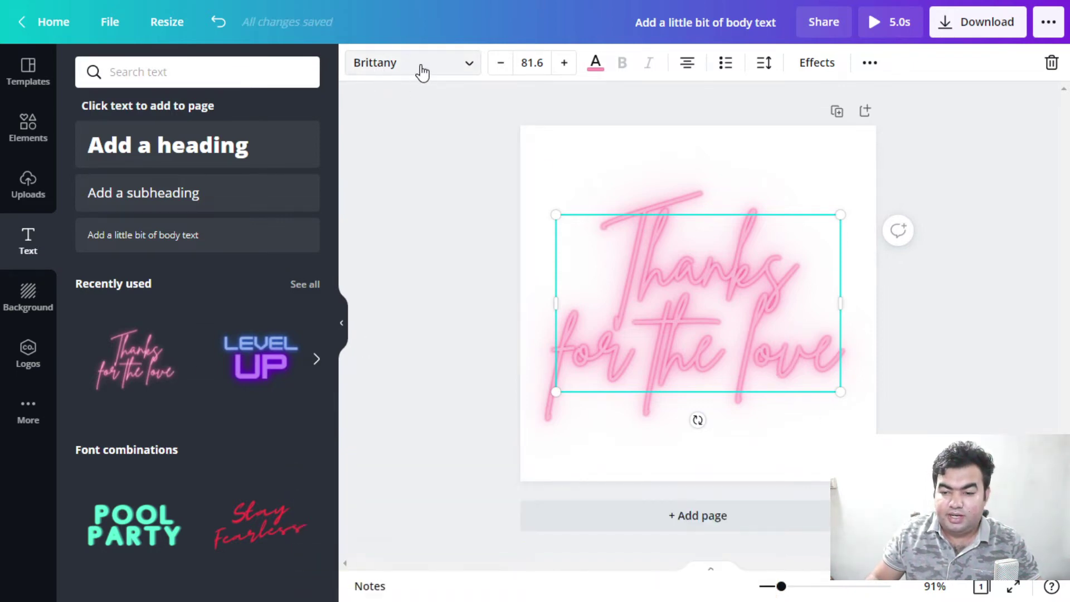
left_click(399, 77)
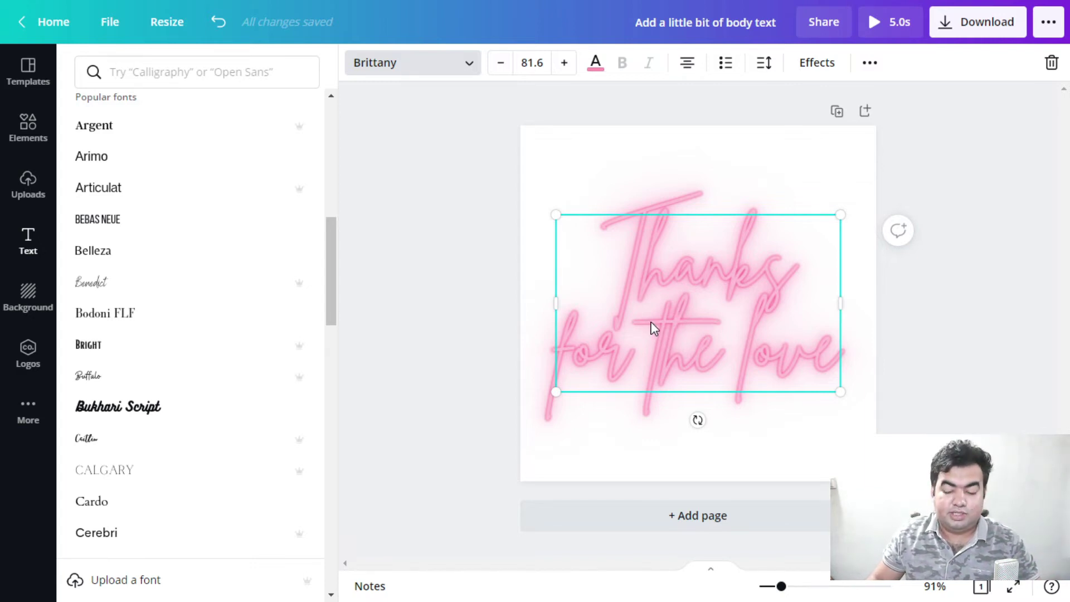
left_click(674, 329)
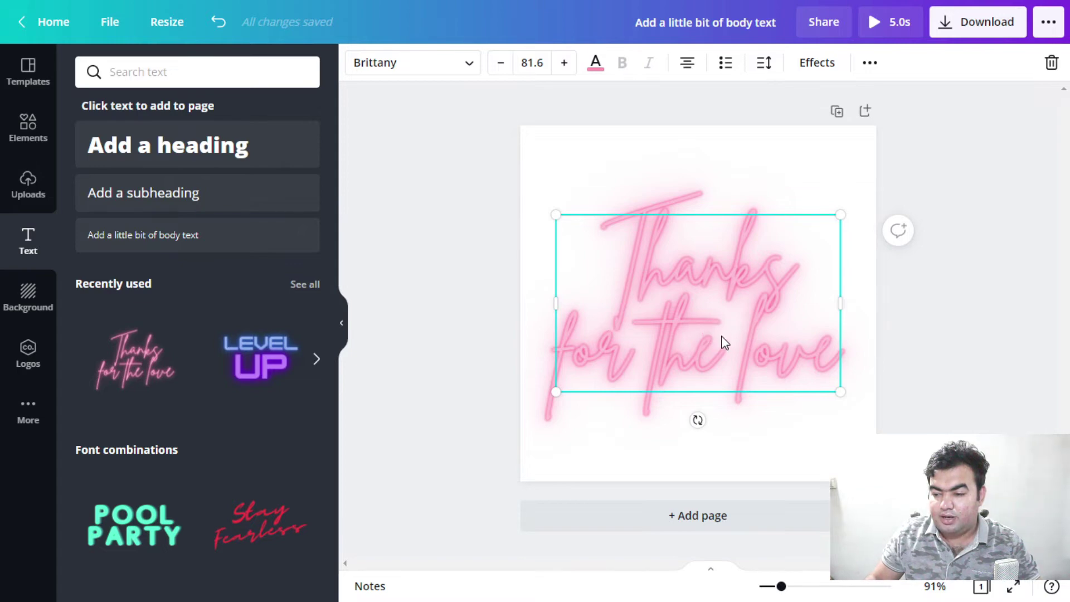
Set the script text's effect style to None, then close effects and deselect.
left_click(817, 63)
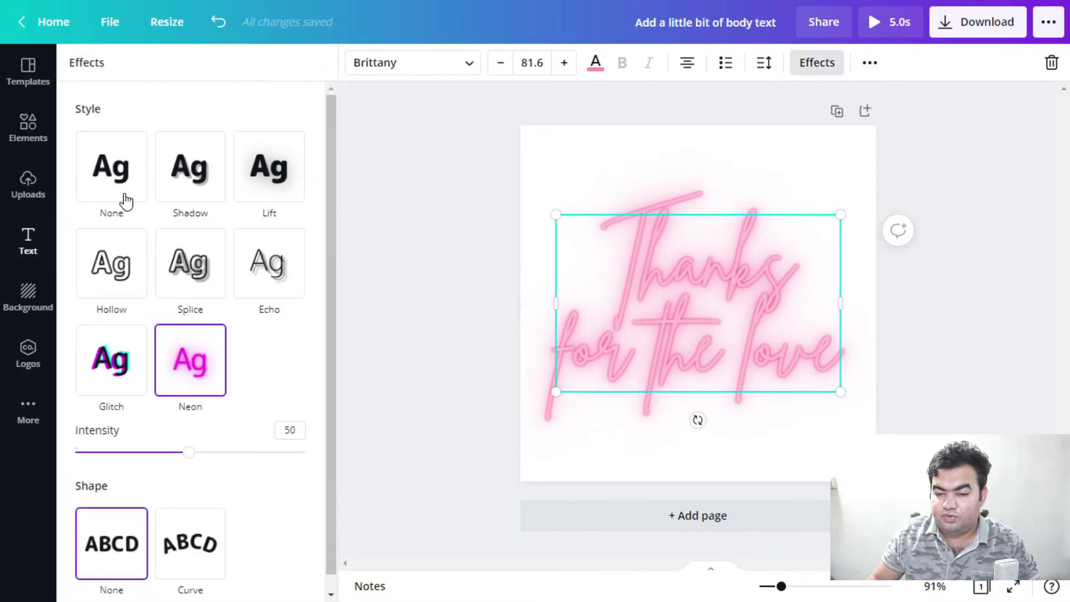
left_click(120, 174)
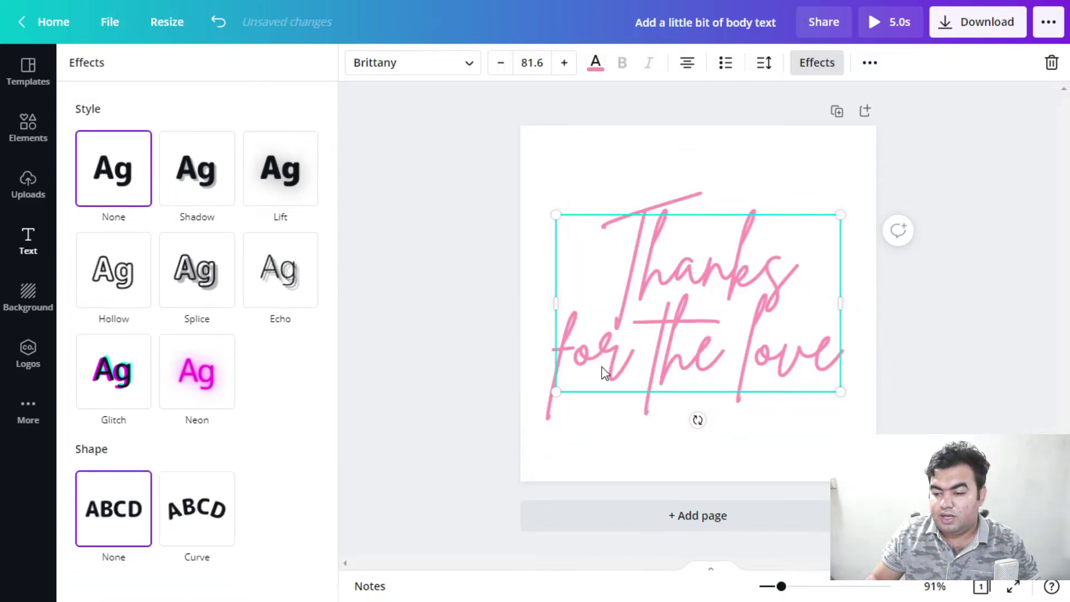
key("Escape")
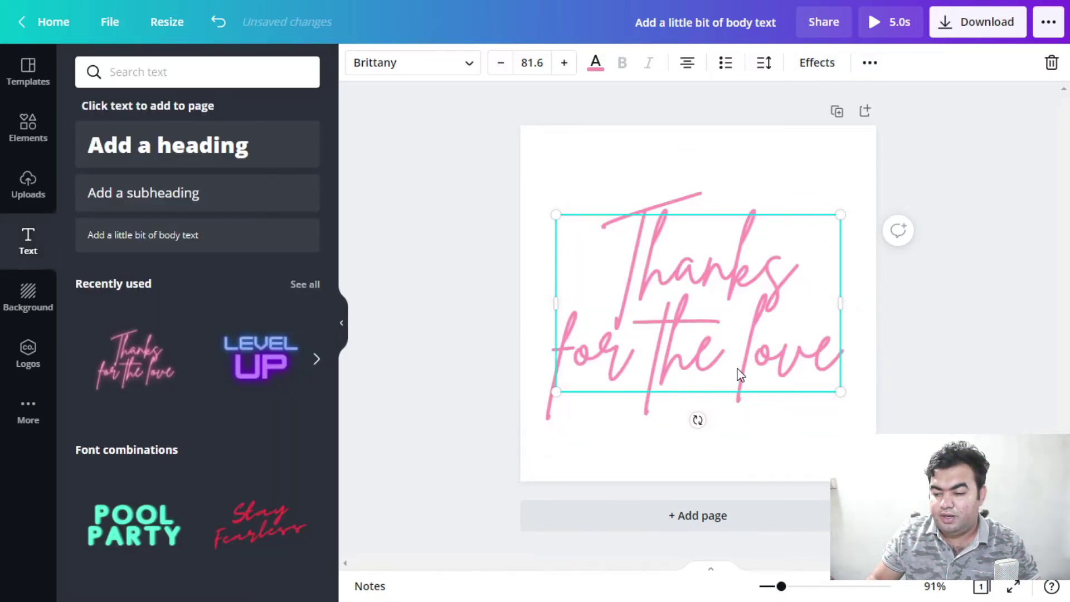
key("Escape")
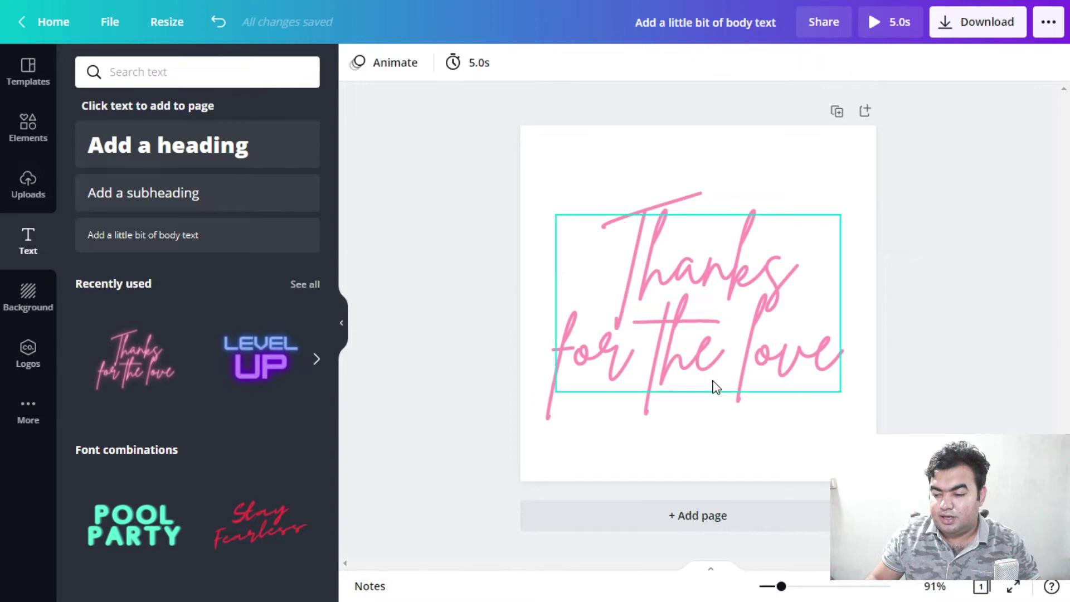
Recolour the 'Thanks for the love' script to the default black swatch.
left_click(706, 344)
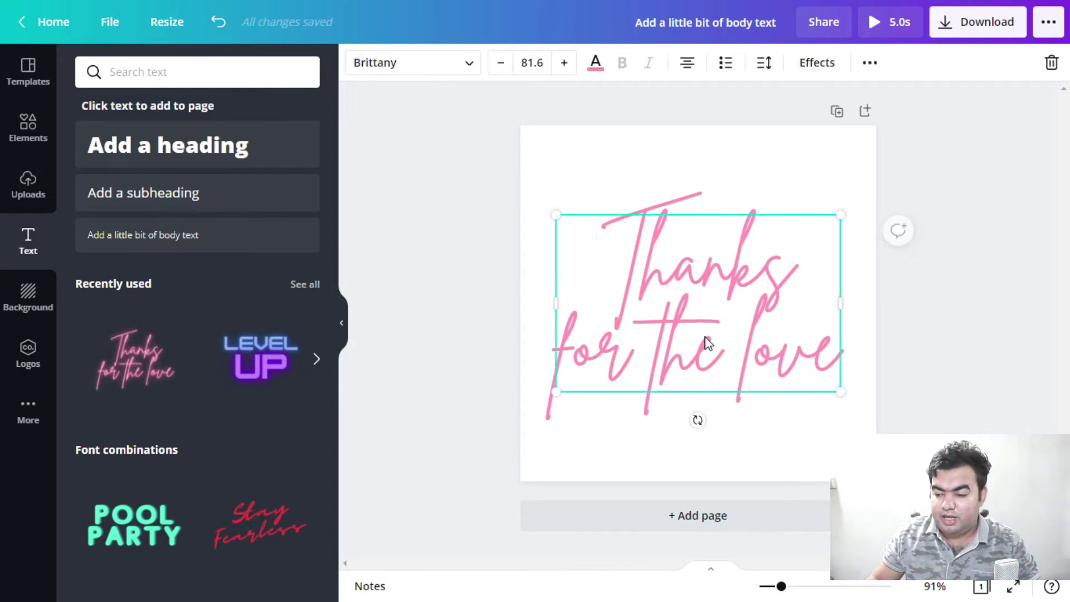
left_click(592, 66)
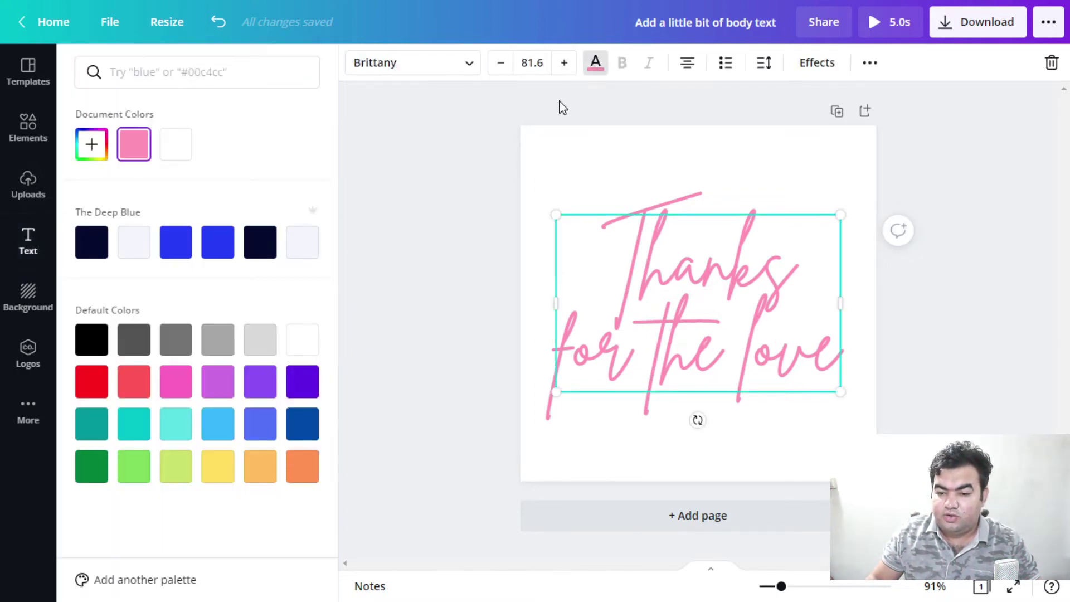
left_click(102, 347)
key("Escape")
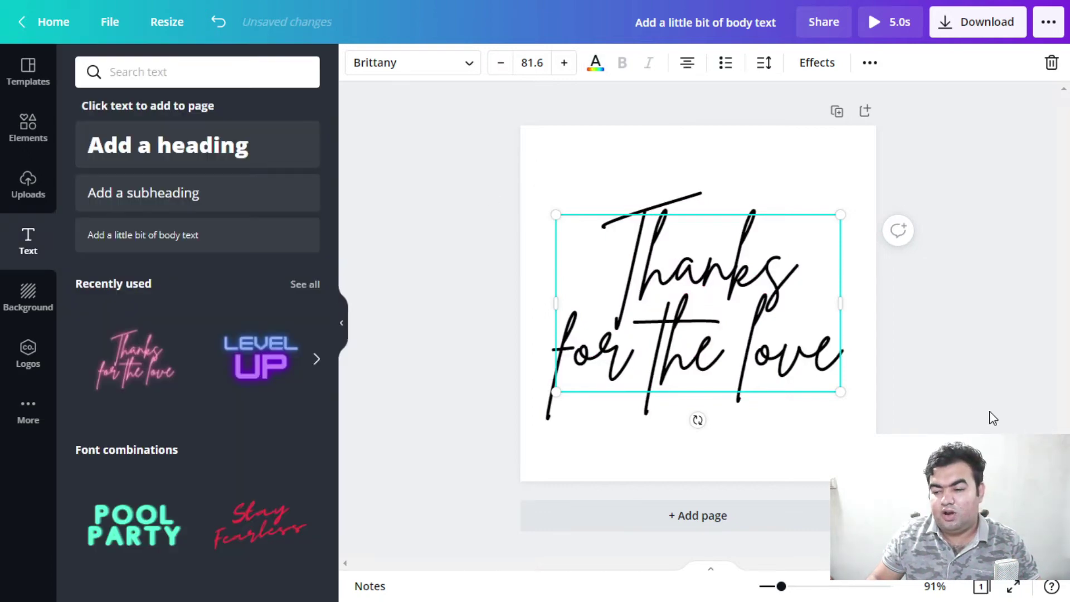
left_click(992, 418)
left_click(763, 358)
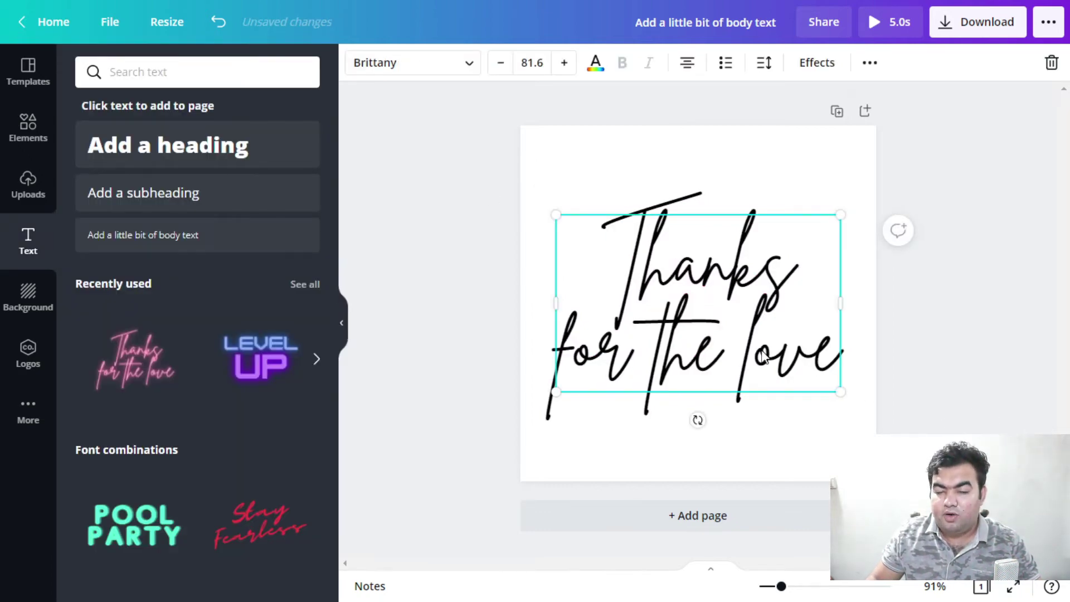
Replace the script text with 'kamrulhasasn' and set its font size to 64.
double_click(762, 357)
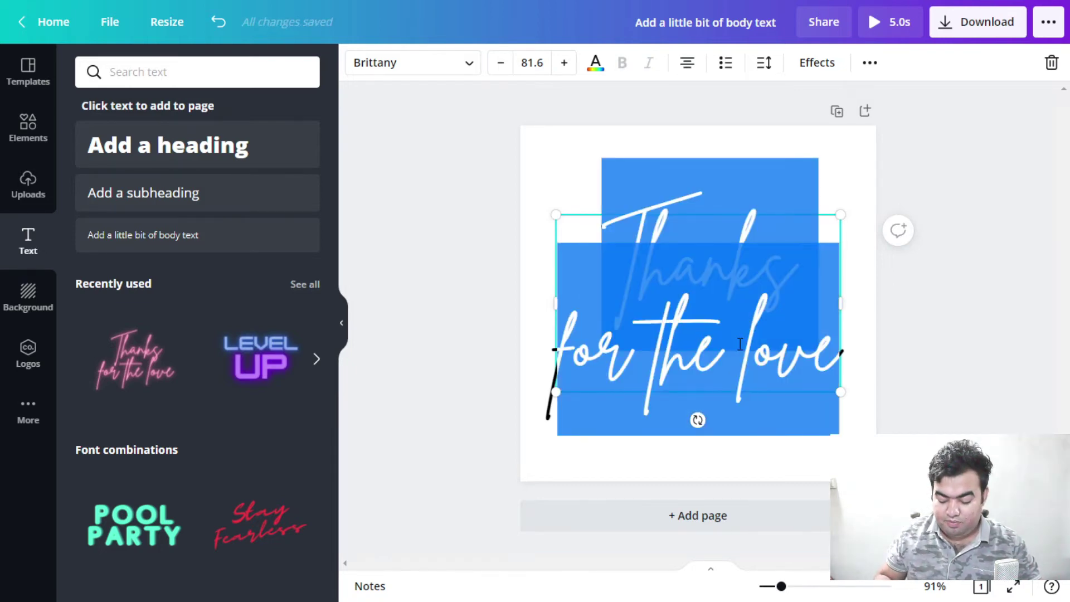
type("kamrulhas asn")
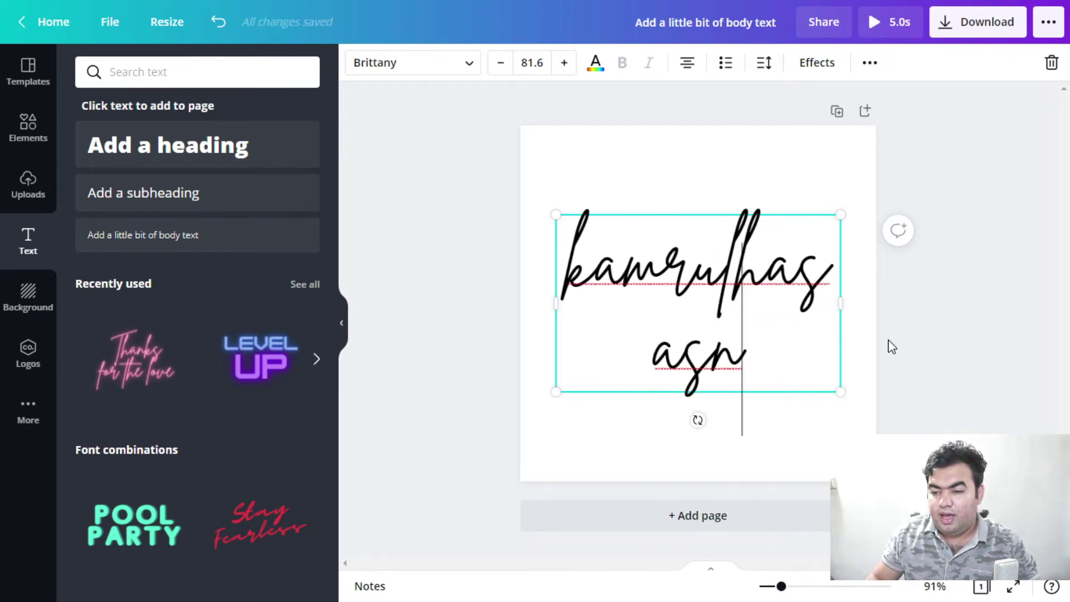
left_click_drag(801, 375, 560, 292)
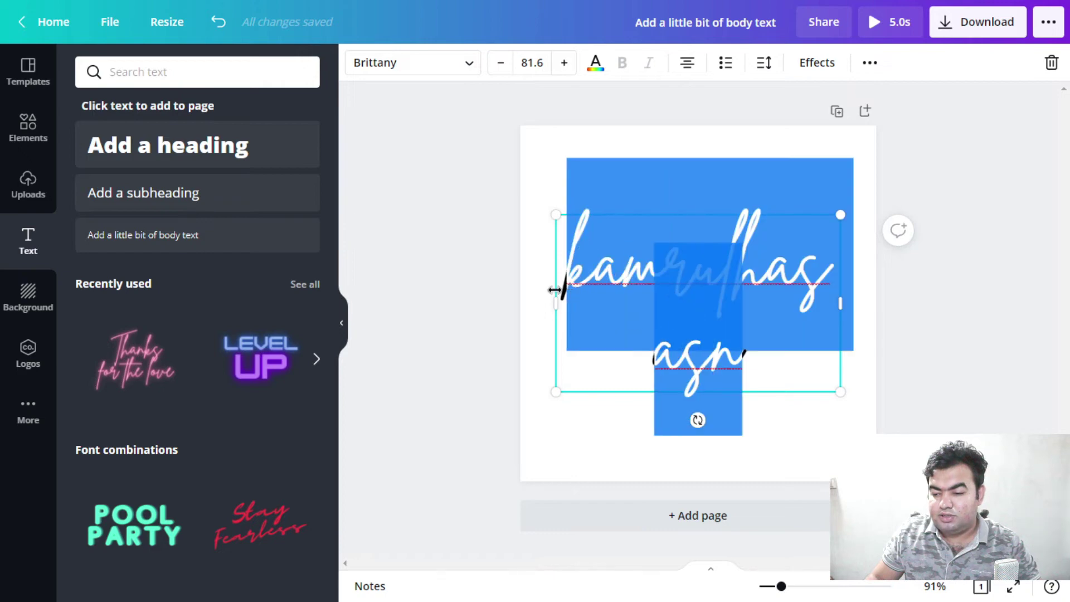
left_click(501, 63)
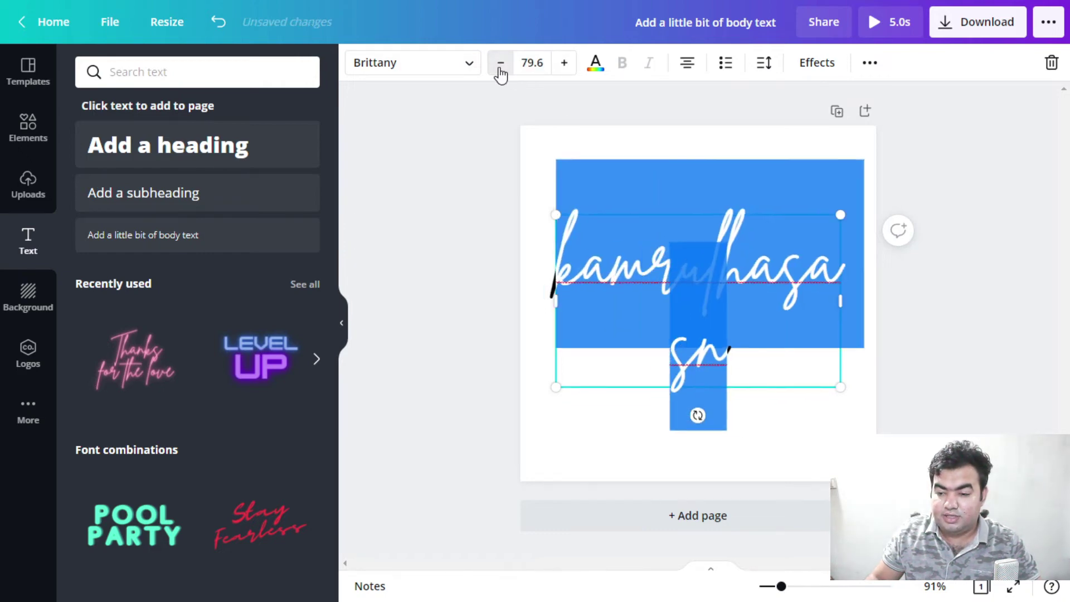
left_click(499, 63)
left_click(500, 63)
left_click(500, 63)
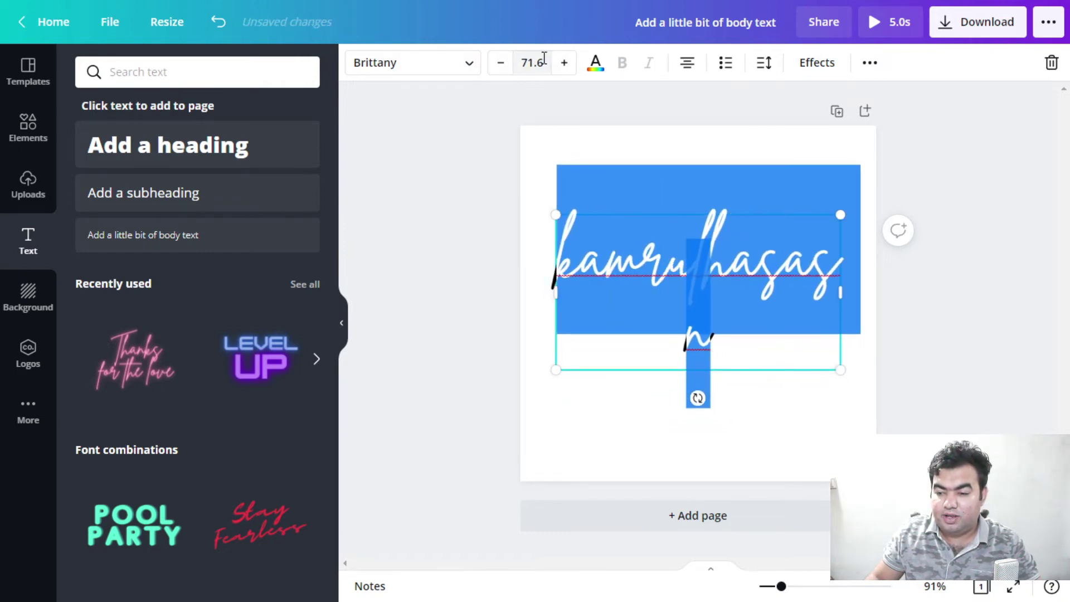
left_click(509, 63)
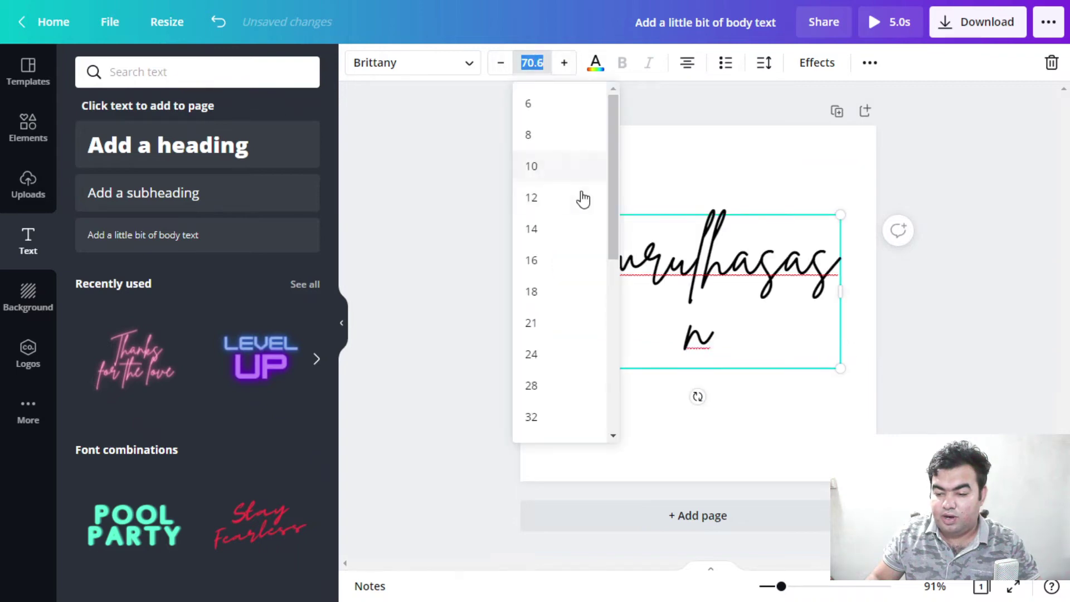
scroll(558, 275, "down", 3)
scroll(560, 334, "down", 1)
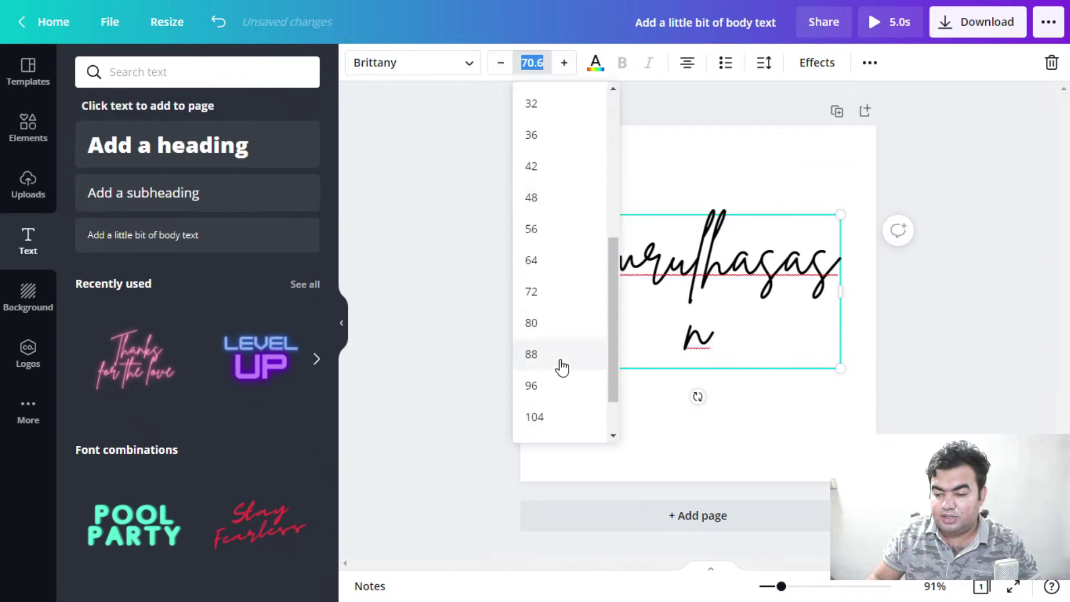
left_click(548, 262)
Drag the signature text to the page centre using the alignment guides.
left_click(961, 335)
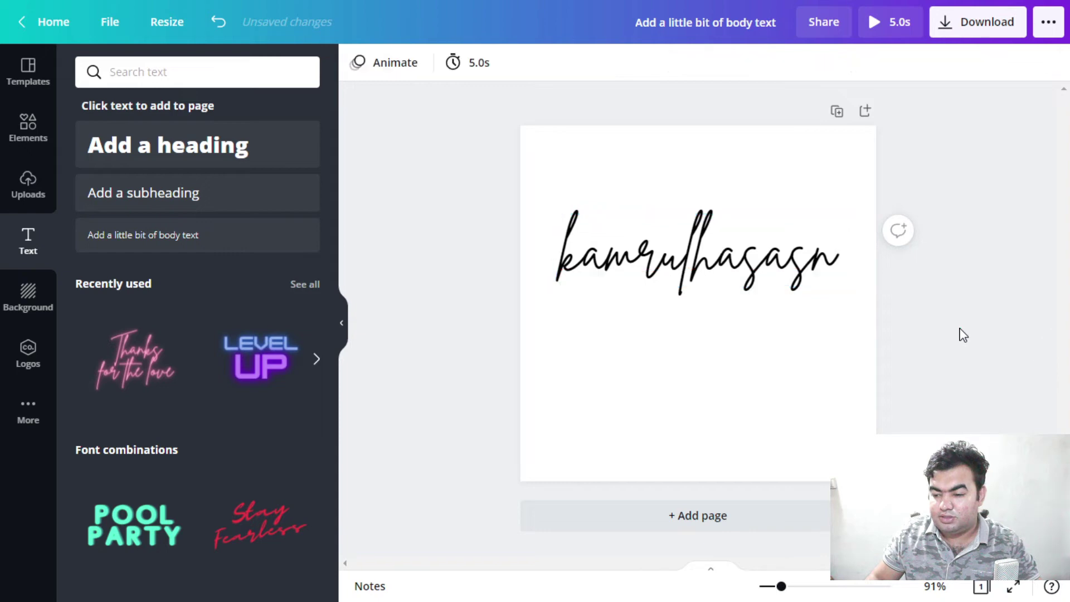
left_click_drag(741, 275, 736, 293)
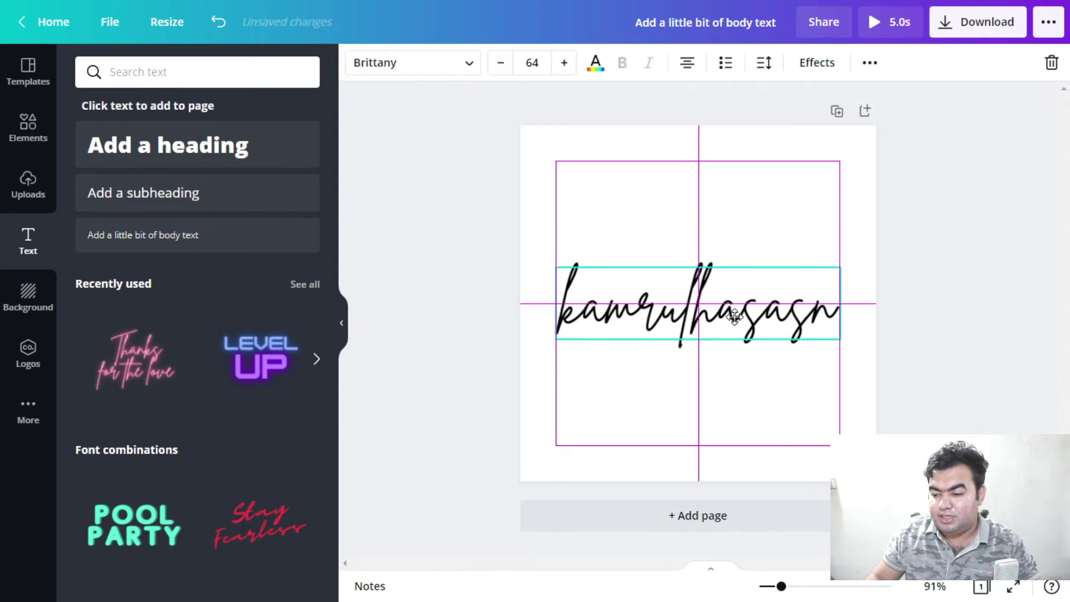
left_click_drag(735, 318, 736, 323)
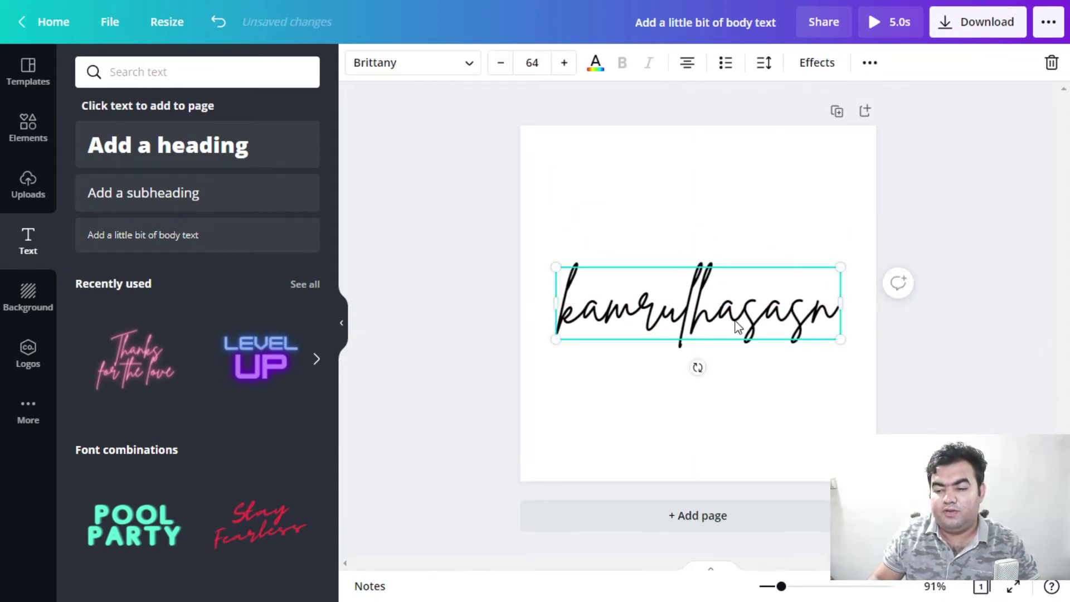
left_click(868, 63)
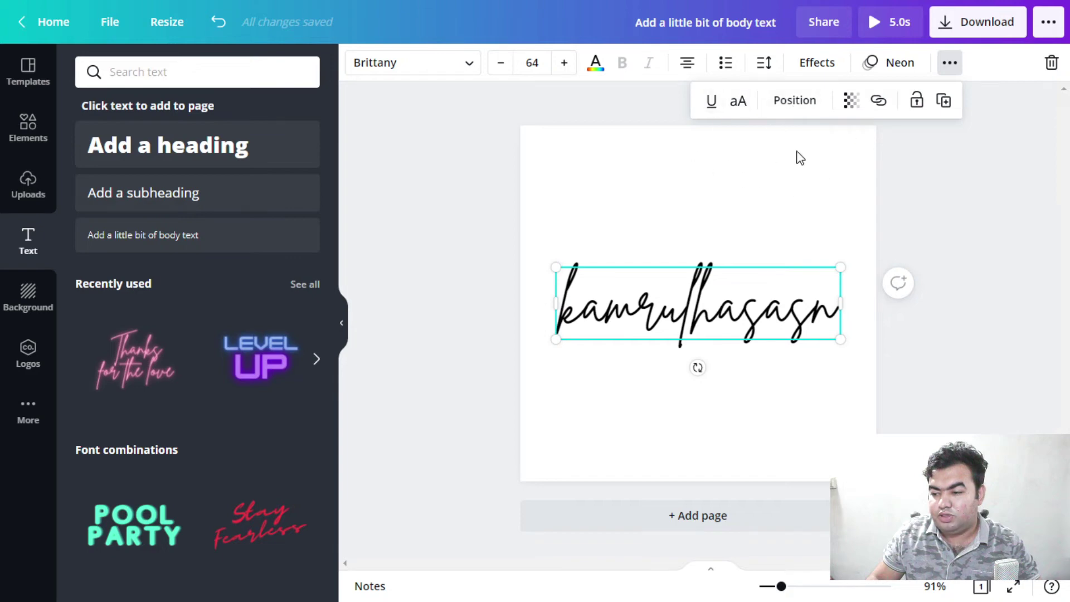
left_click(852, 103)
left_click_drag(798, 151, 746, 155)
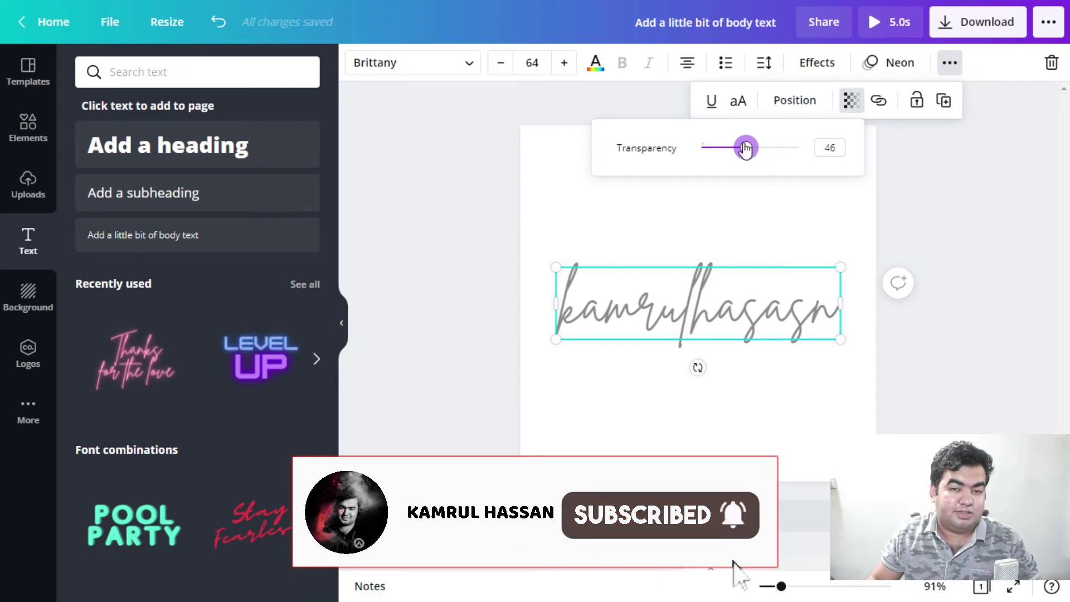
left_click_drag(745, 148, 807, 147)
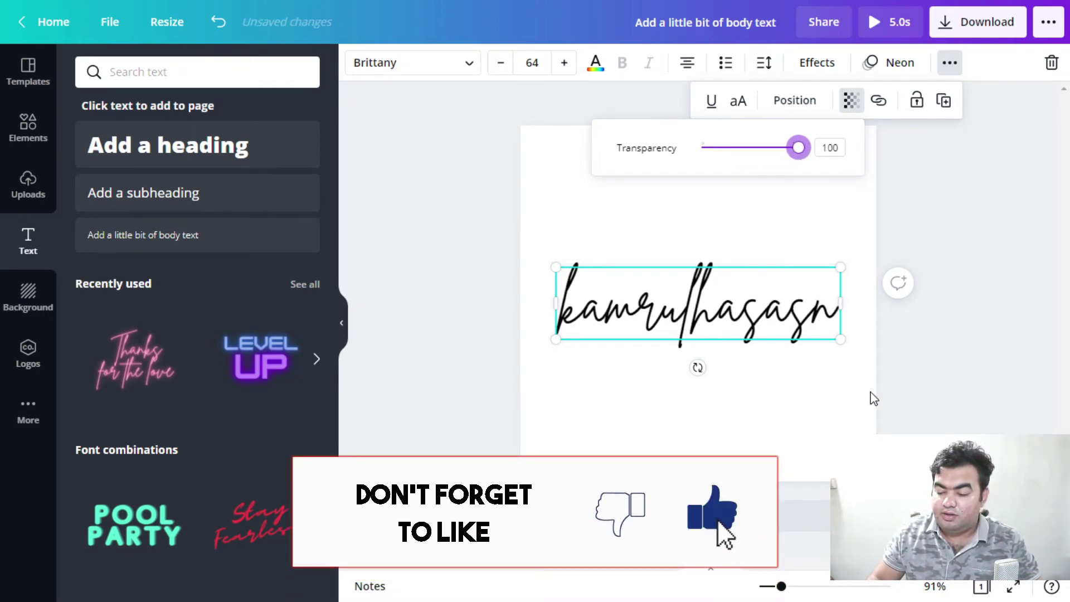
left_click(741, 414)
left_click(745, 341)
left_click_drag(747, 342, 755, 338)
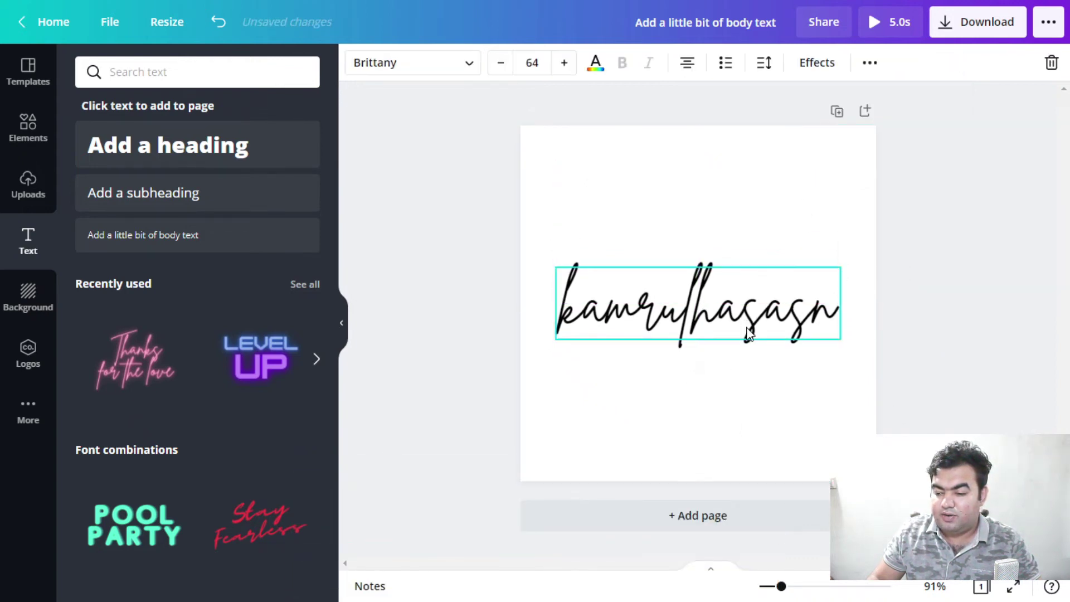
left_click(825, 448)
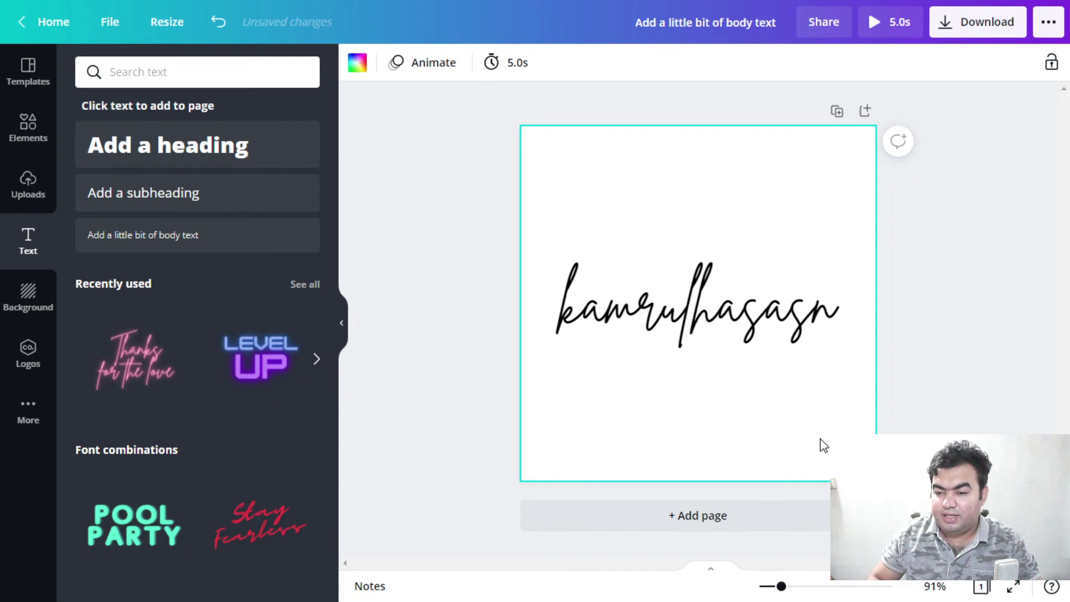
left_click(910, 300)
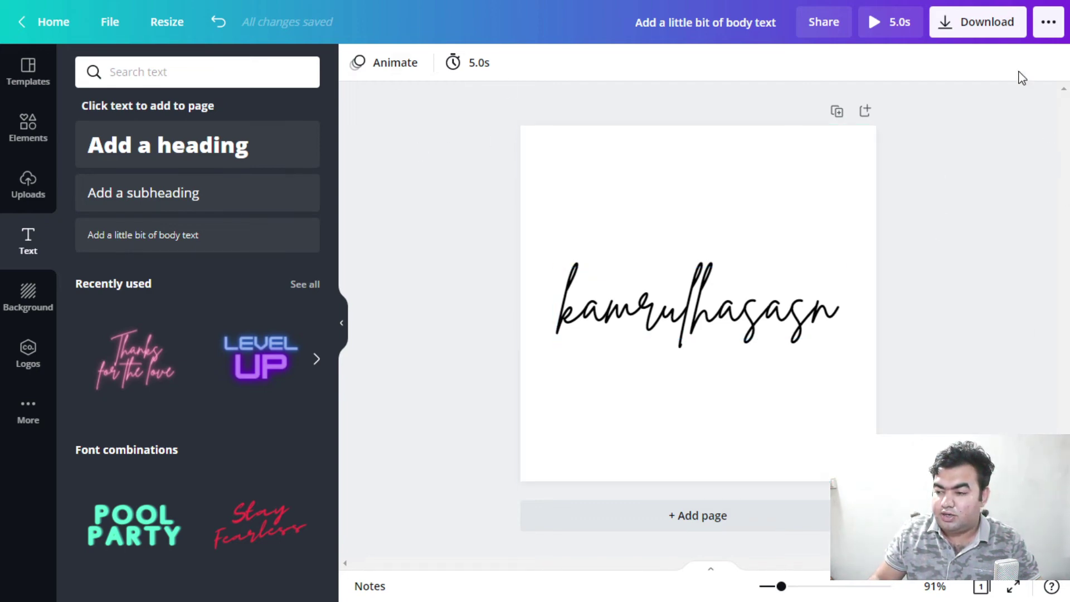
Set the download file type to PNG with a transparent background.
left_click(994, 26)
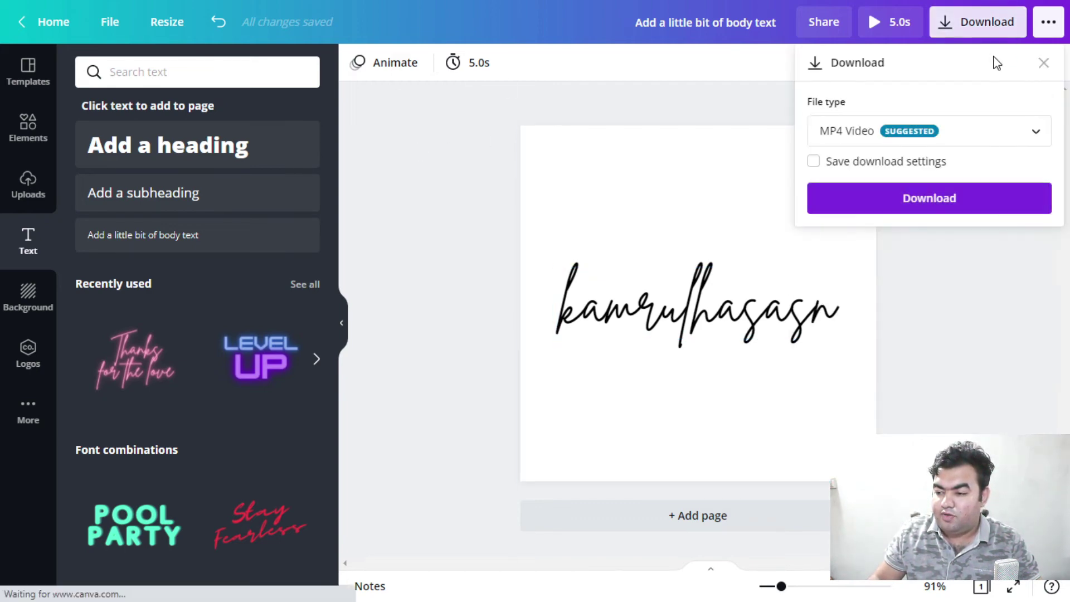
left_click(1015, 138)
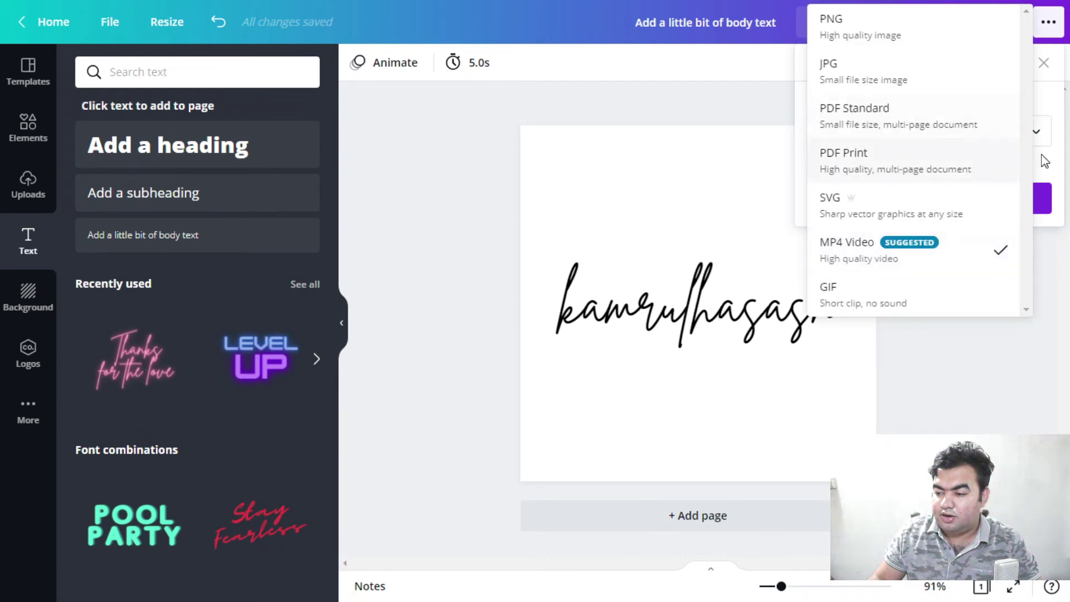
left_click(843, 35)
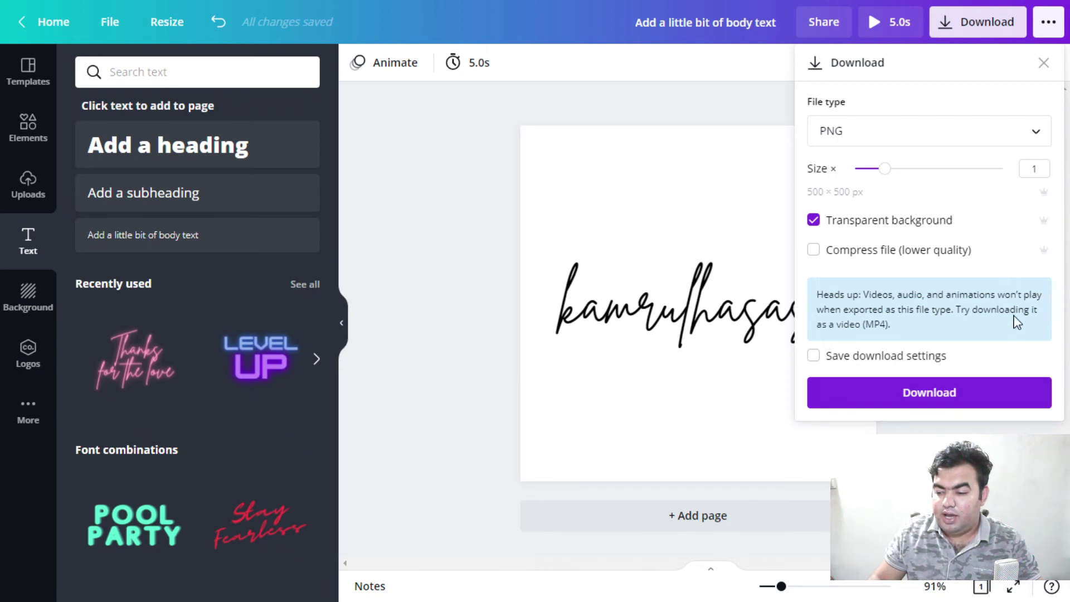
Download the PNG and reveal it in its D: drive folder.
left_click(941, 395)
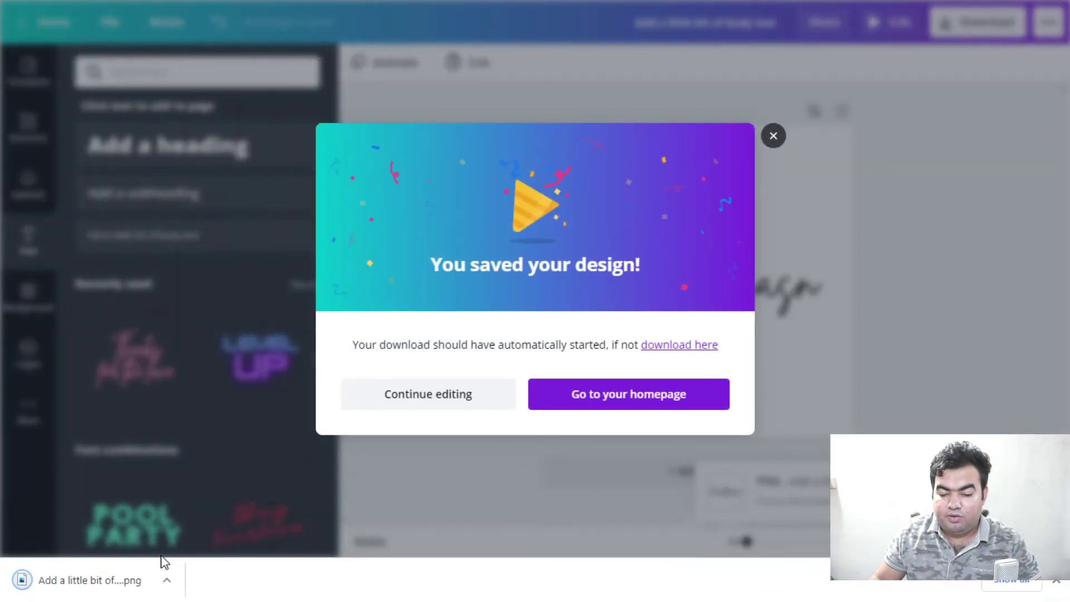
left_click(170, 582)
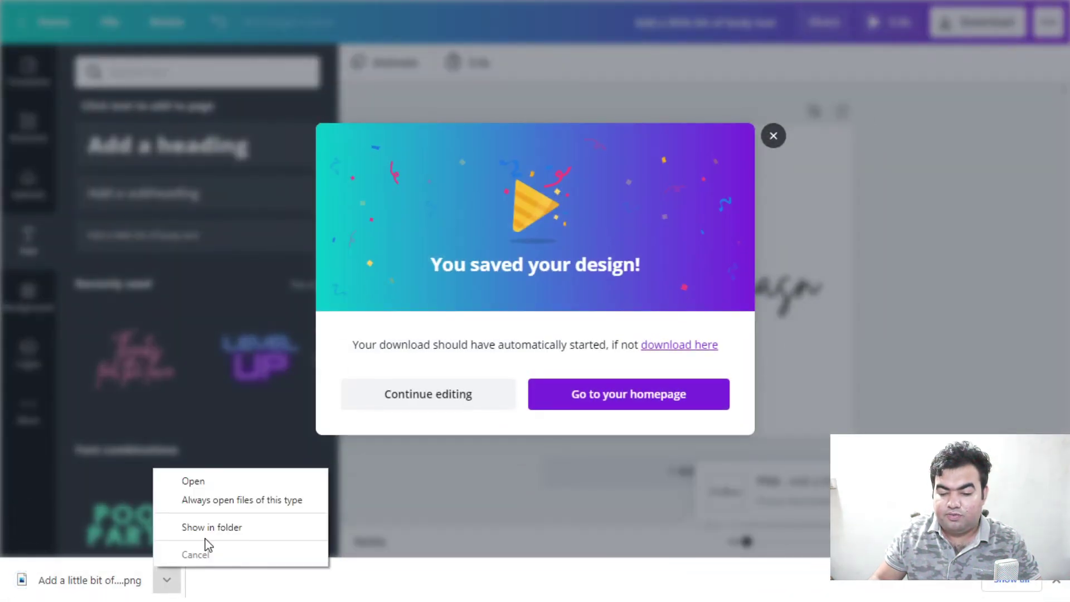
left_click(209, 526)
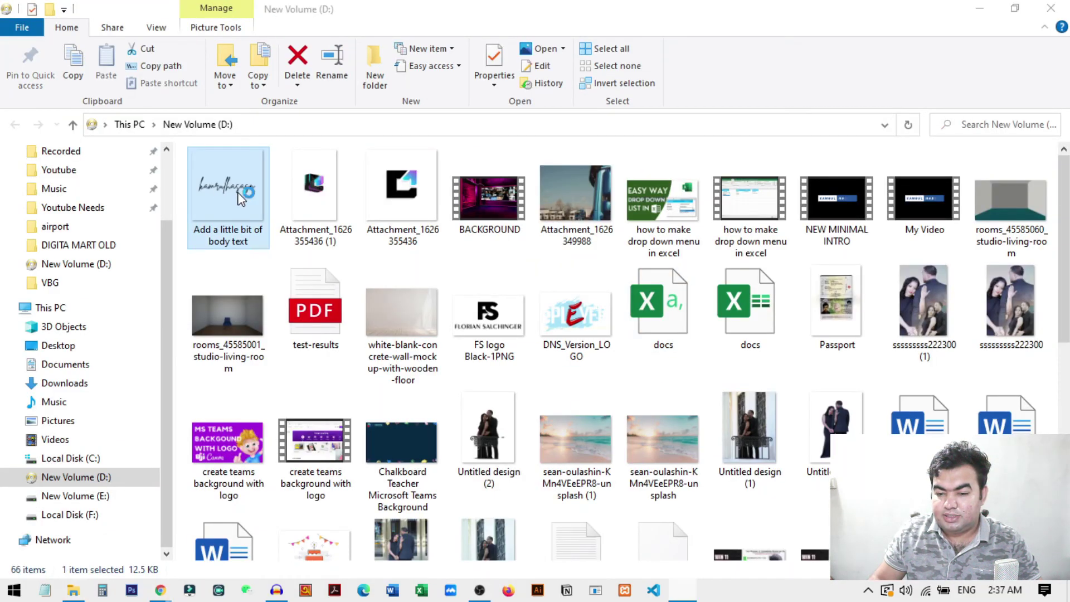
Preview the signature PNG in Photos, close it, and launch Word.
double_click(241, 197)
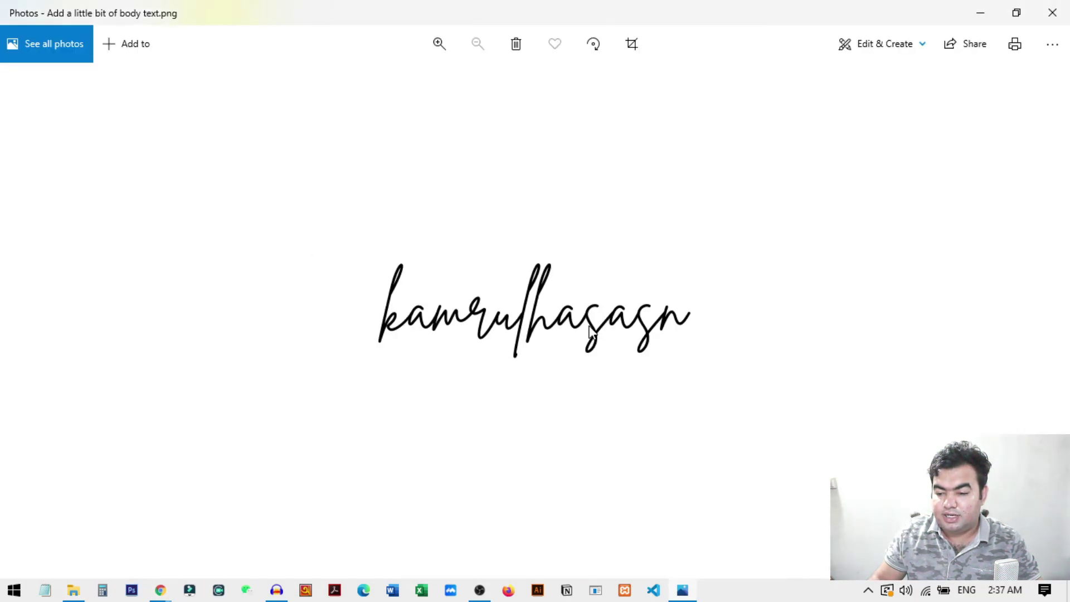
left_click(1053, 12)
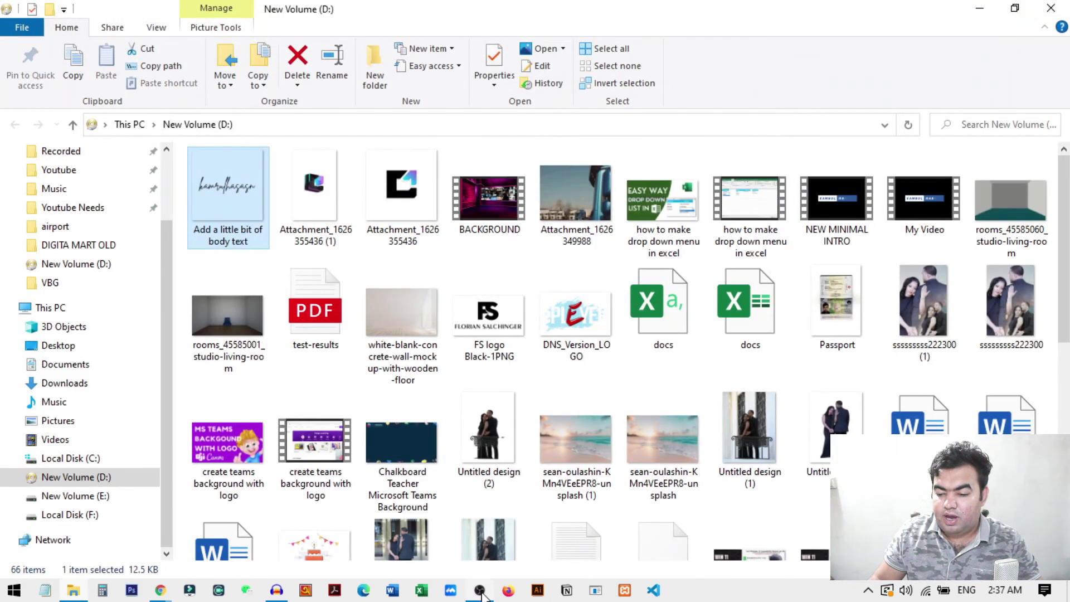
left_click(394, 592)
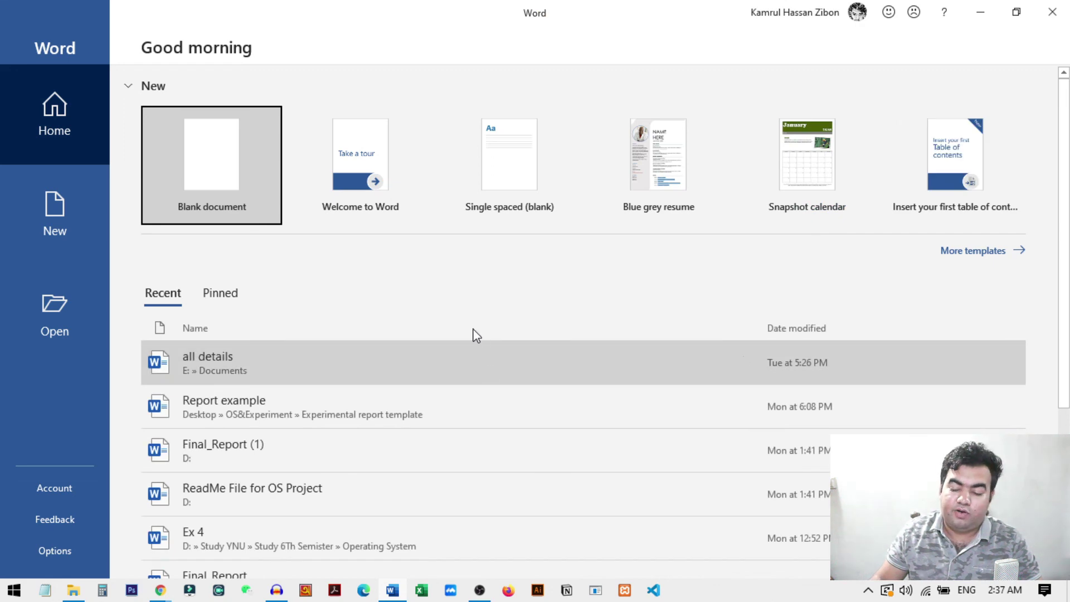
Drop the signature PNG from File Explorer into a new blank document, then maximize Word.
left_click(231, 182)
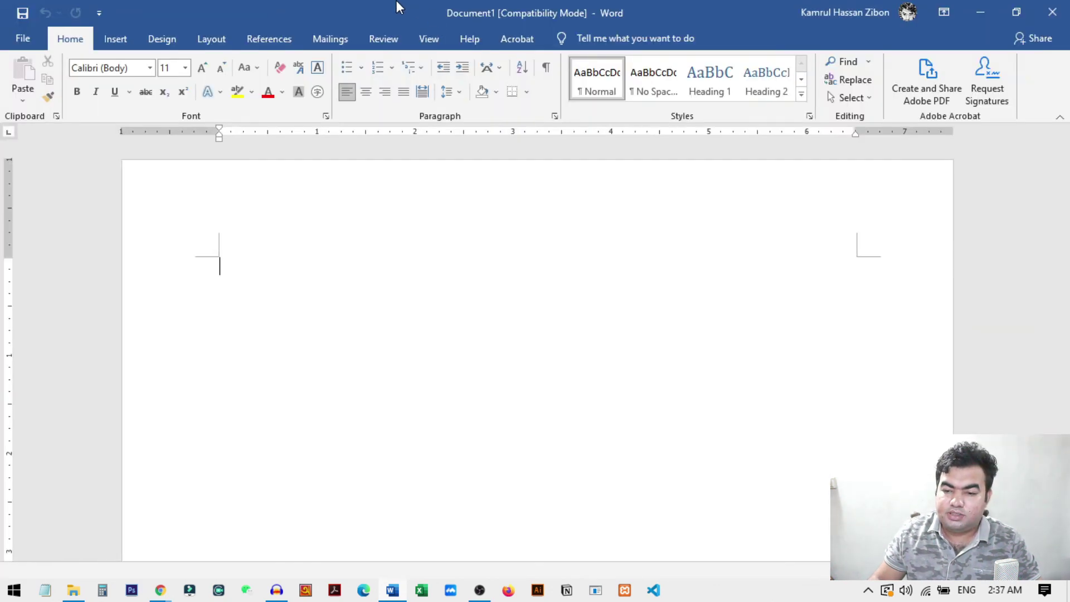
double_click(396, 5)
left_click_drag(527, 24, 724, 68)
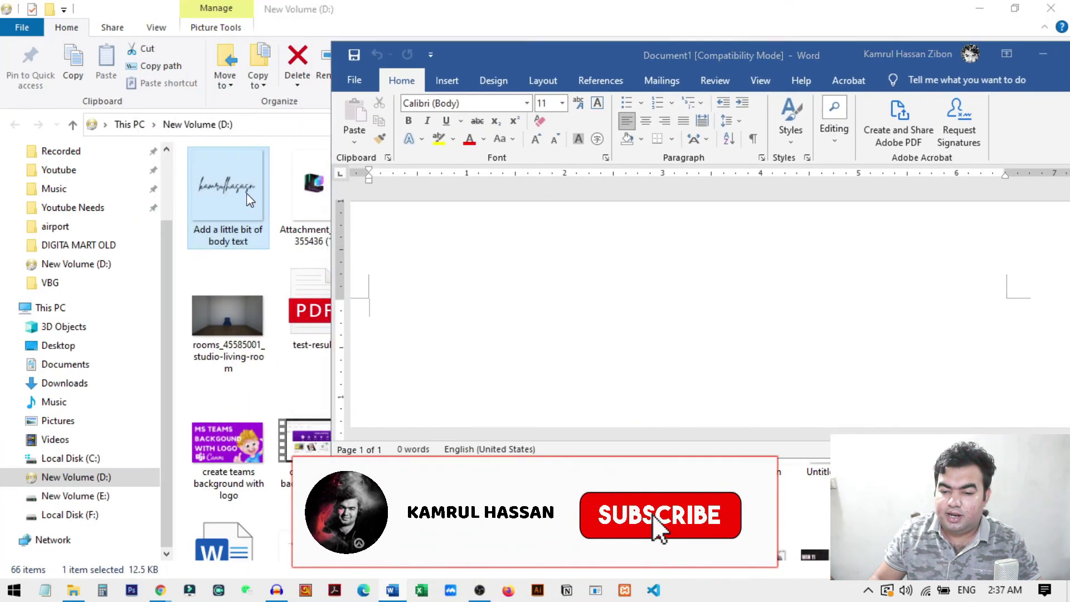
left_click(597, 333)
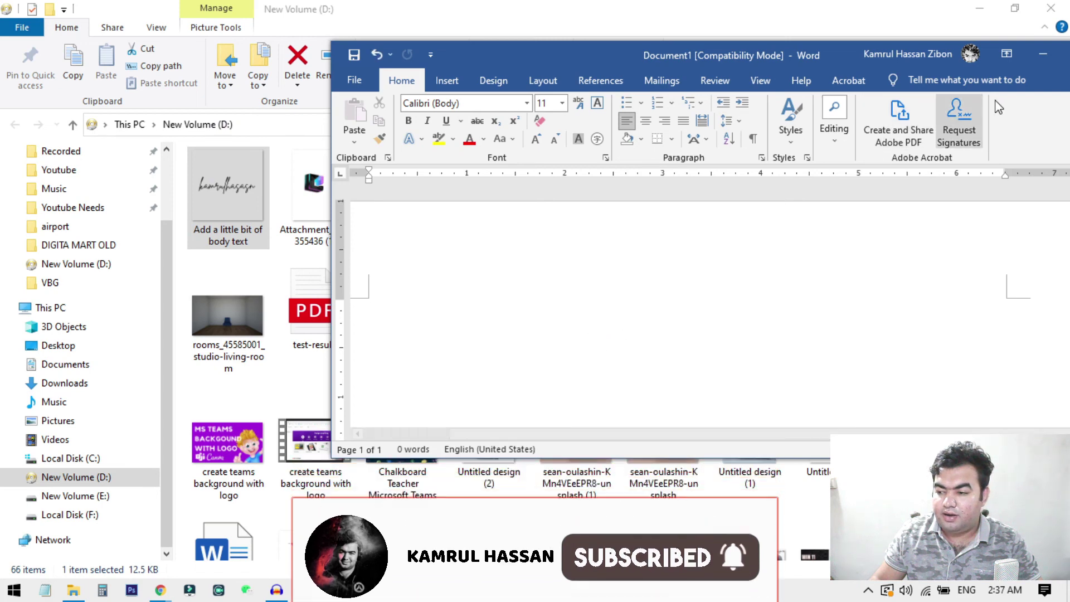
left_click_drag(838, 46, 549, 4)
key("ctrl+v")
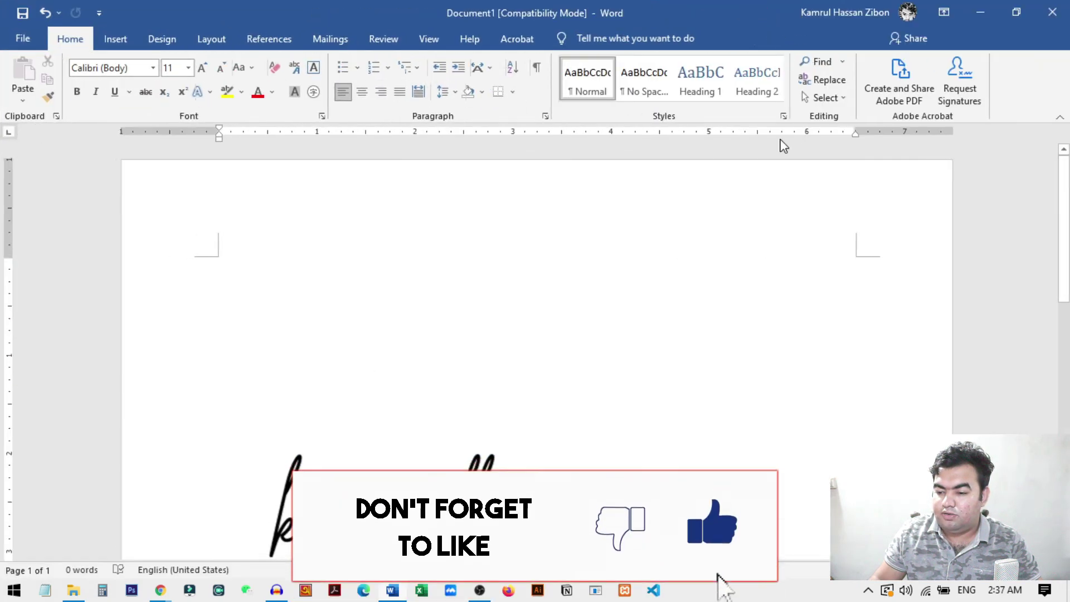
Shrink the signature picture by dragging its corner handle.
left_click(493, 400)
scroll(660, 418, "down", 5)
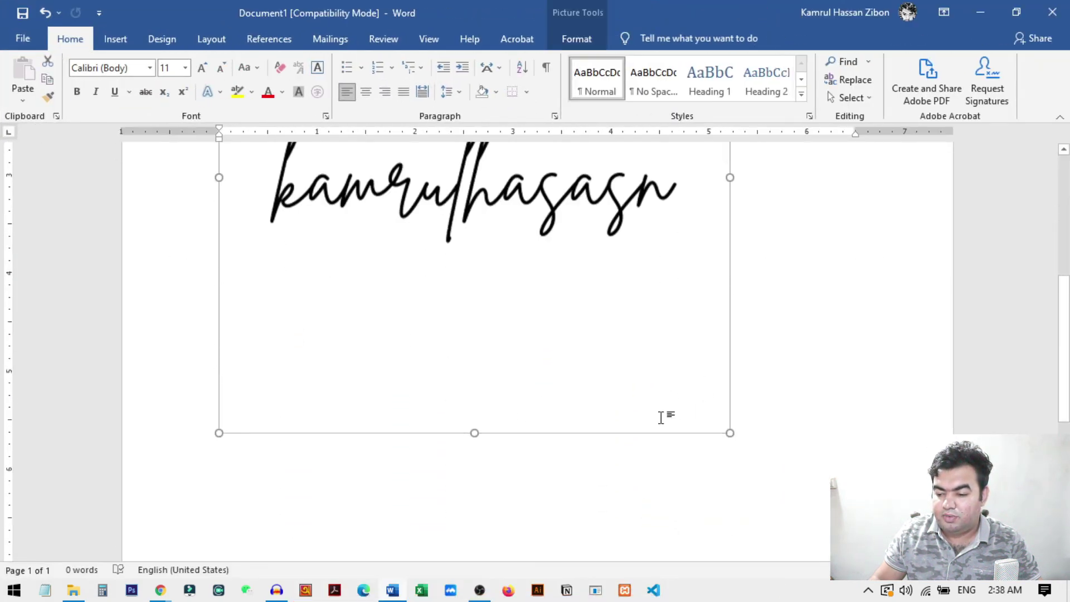
left_click_drag(731, 390, 493, 159)
scroll(513, 253, "up", 7)
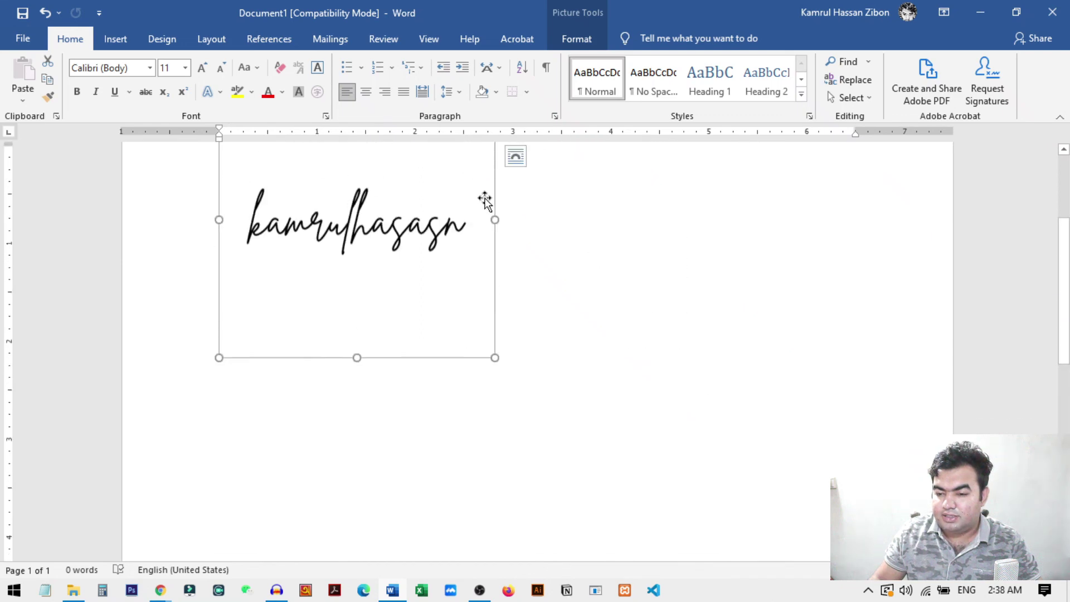
left_click_drag(491, 525, 377, 416)
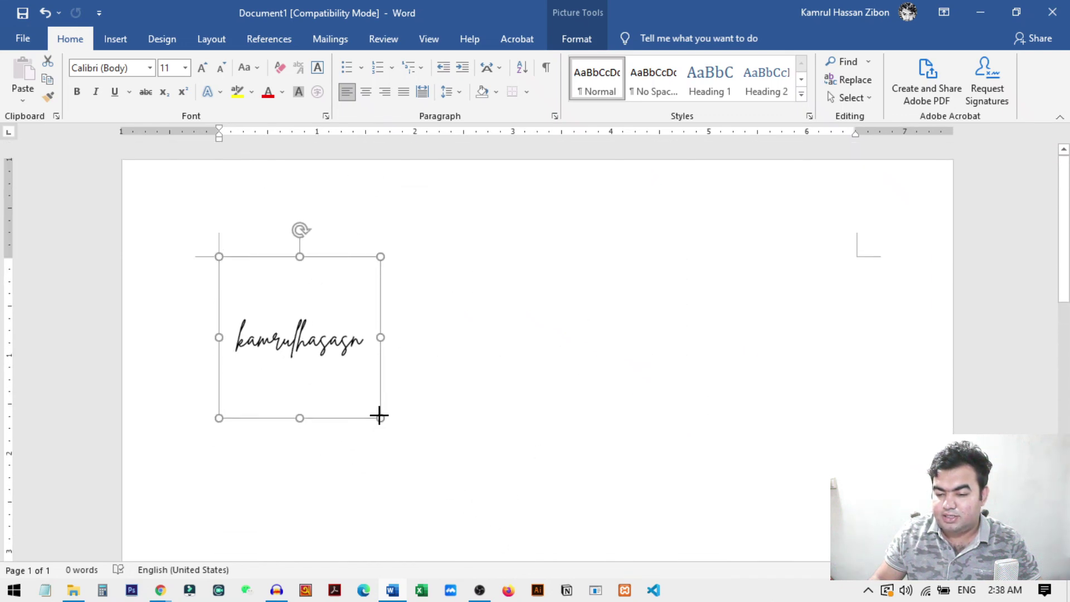
left_click(506, 430)
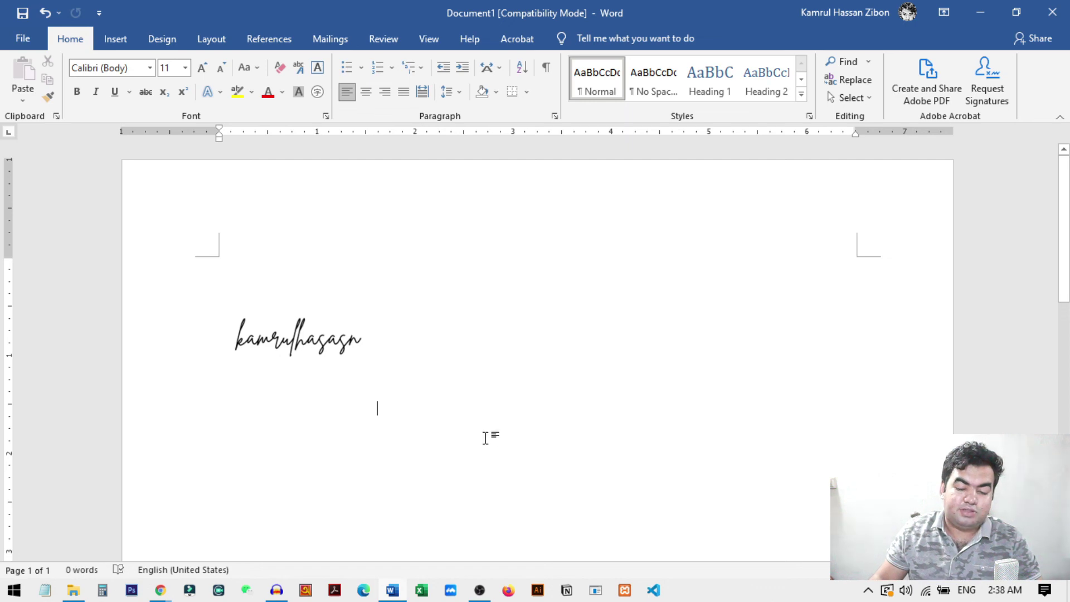
left_click(330, 355)
left_click(535, 373)
left_click(311, 366)
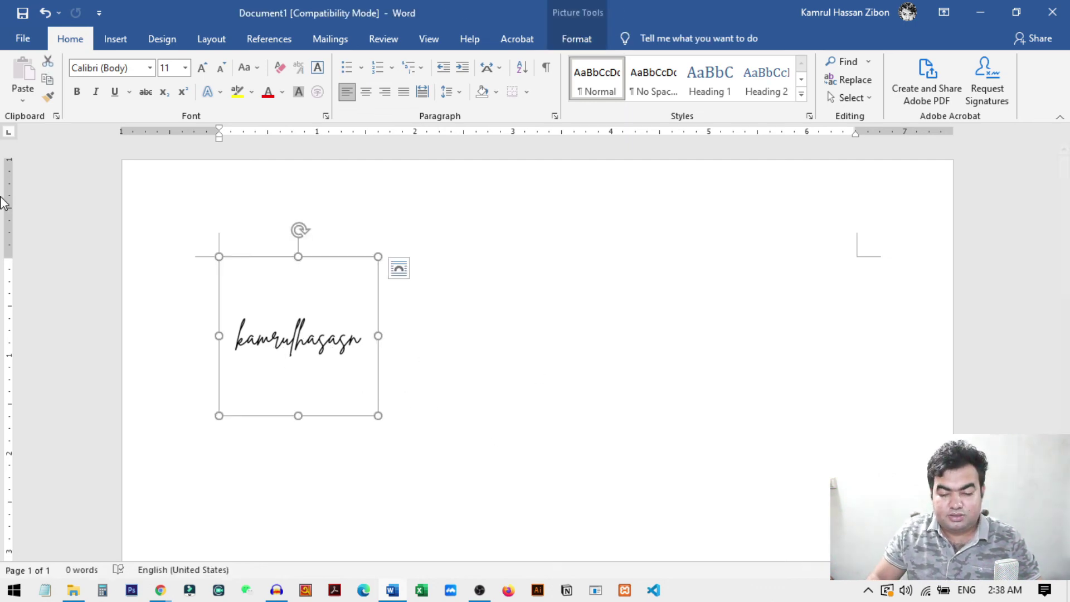